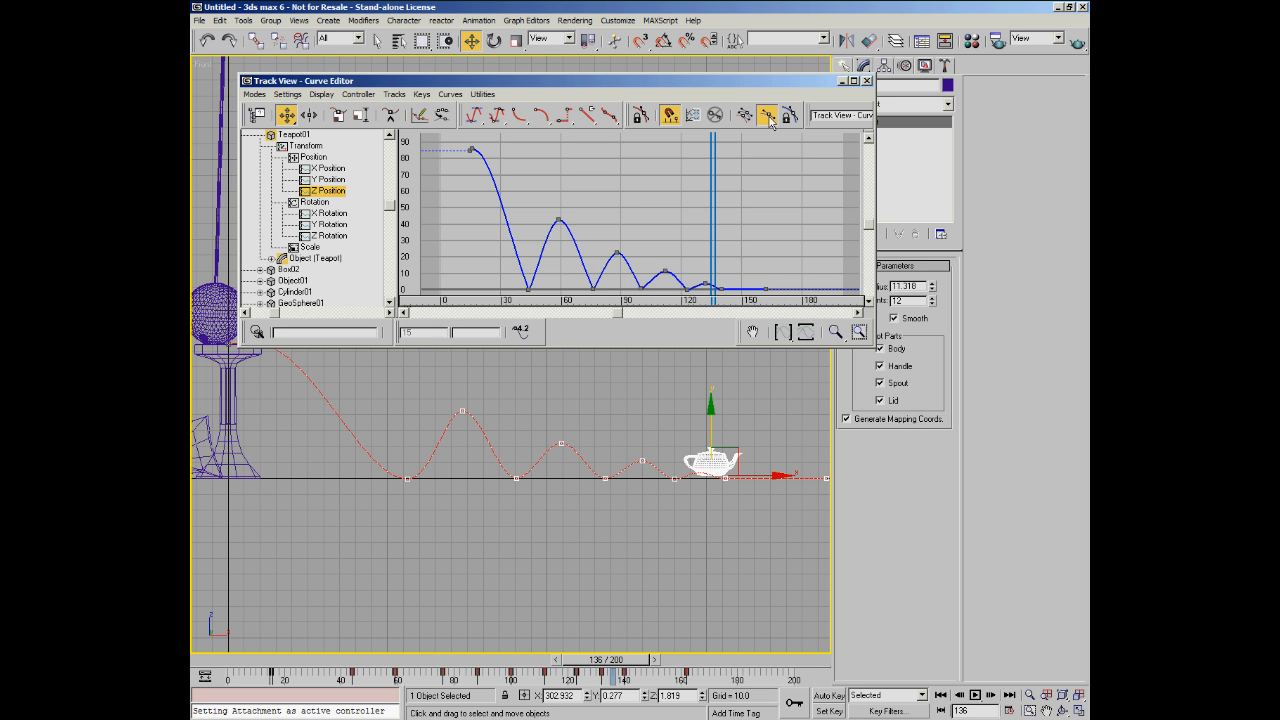
# Step: Enlarge the Curve Editor window and, using Auto Key, lower the teapot at frame 59 to about Z 36.24
pyautogui.moveTo(761, 80); pyautogui.dragTo(737, 51)
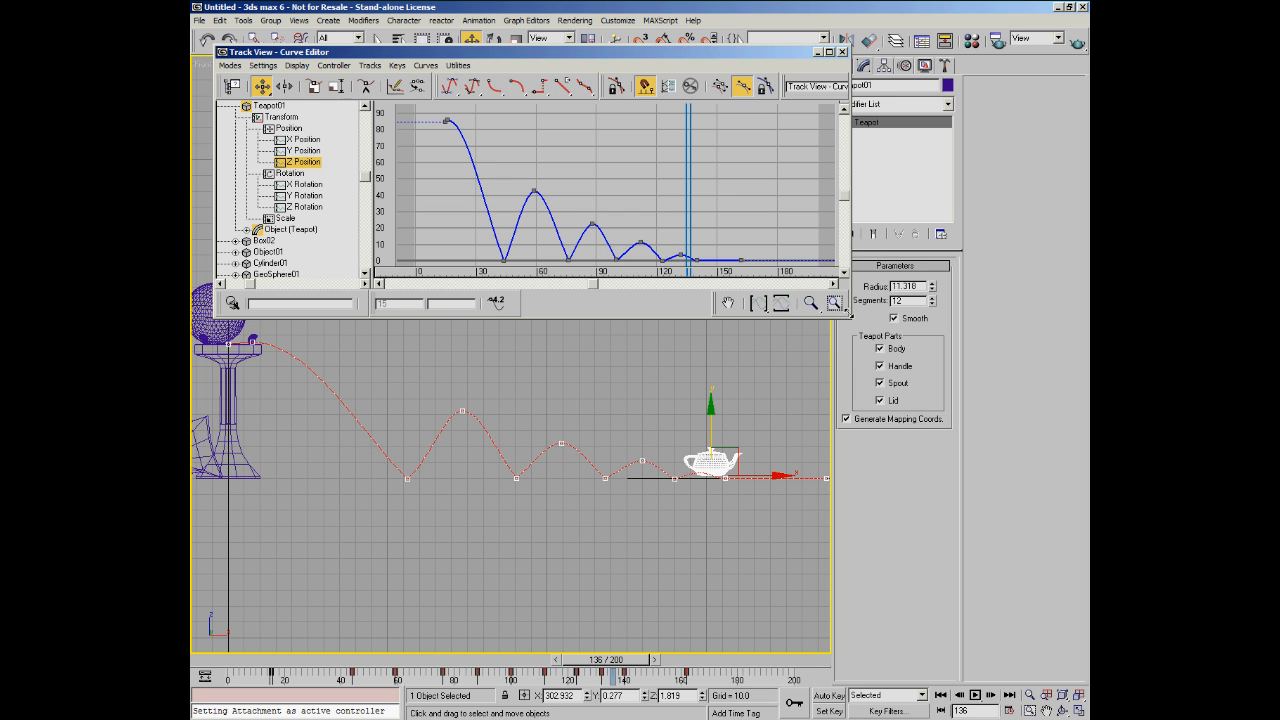
pyautogui.moveTo(848, 315); pyautogui.dragTo(893, 345)
pyautogui.moveTo(341, 667); pyautogui.dragTo(404, 690)
pyautogui.press('w')
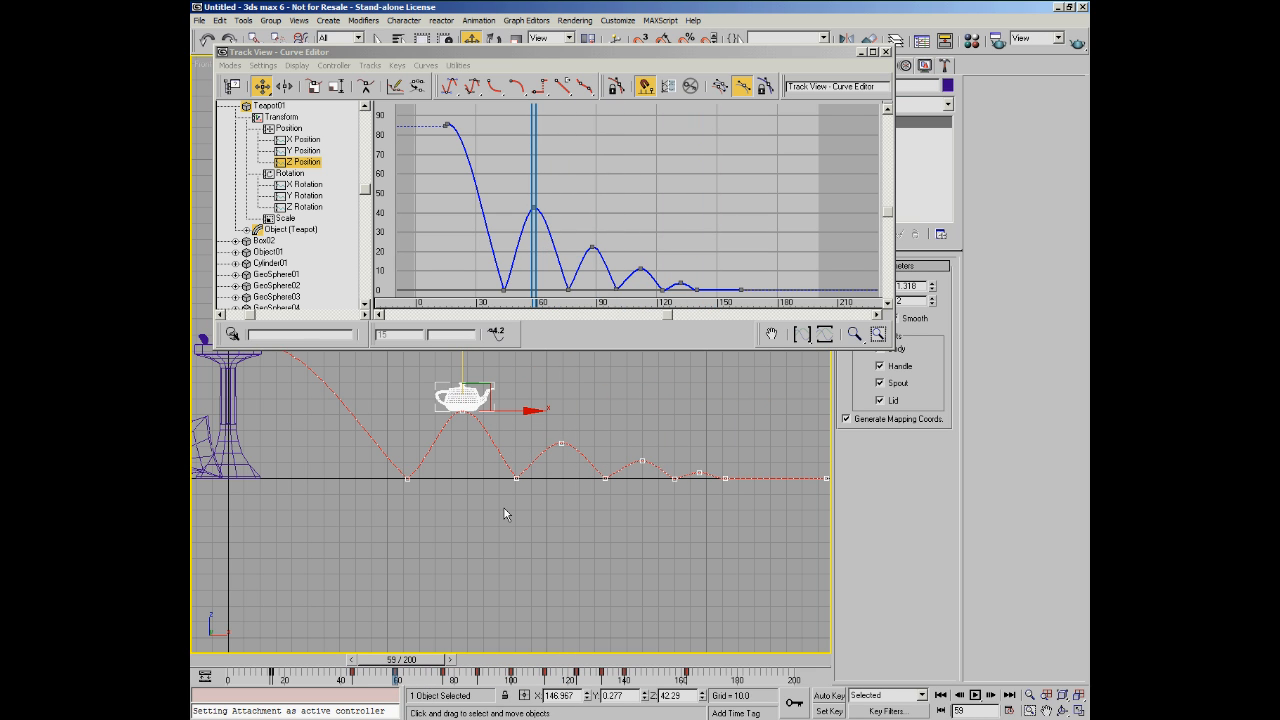
pyautogui.click(822, 697)
pyautogui.moveTo(621, 458); pyautogui.dragTo(642, 542, button='middle')
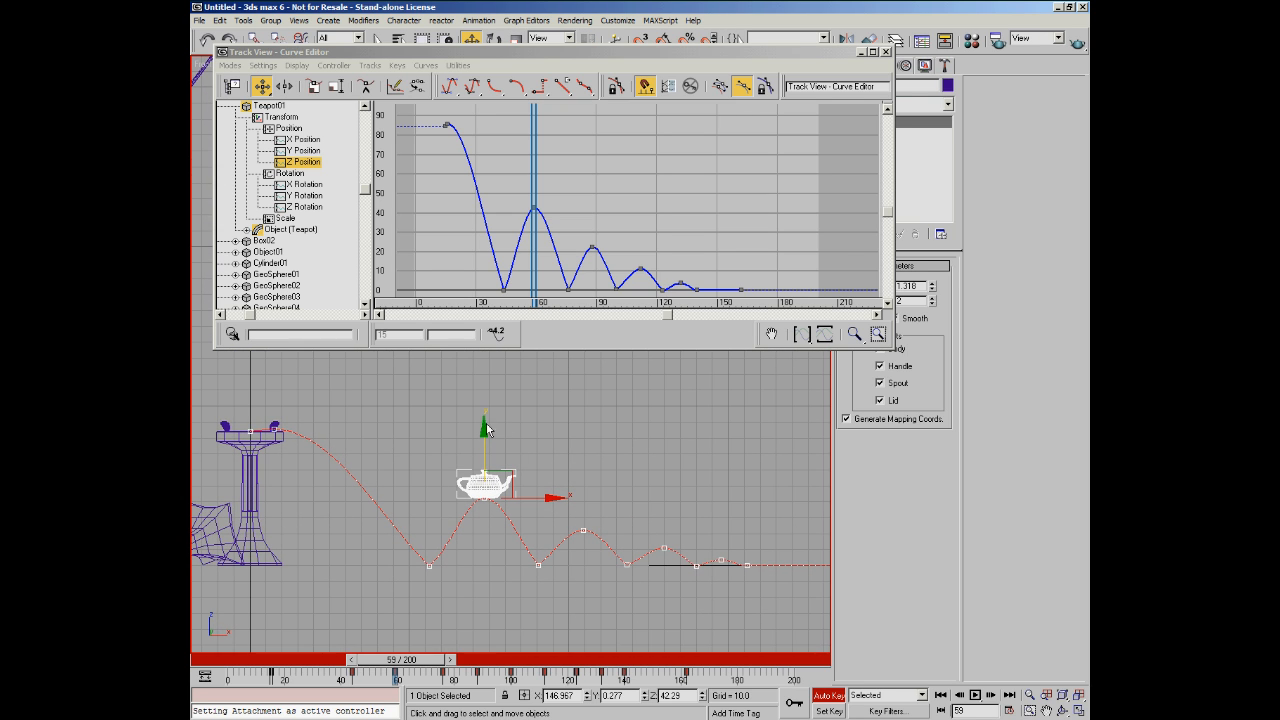
pyautogui.moveTo(483, 430)
pyautogui.mouseDown()
pyautogui.moveTo(484, 452)
pyautogui.moveTo(484, 440)
pyautogui.mouseUp()
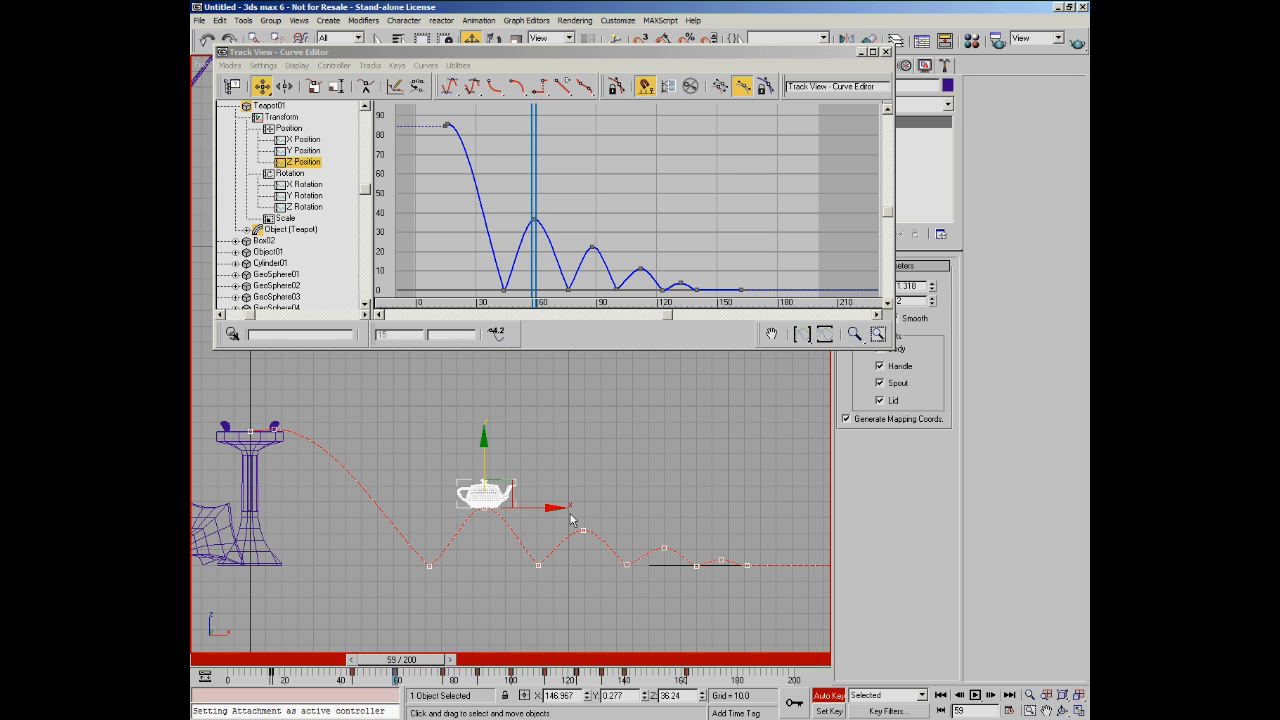
pyautogui.click(828, 695)
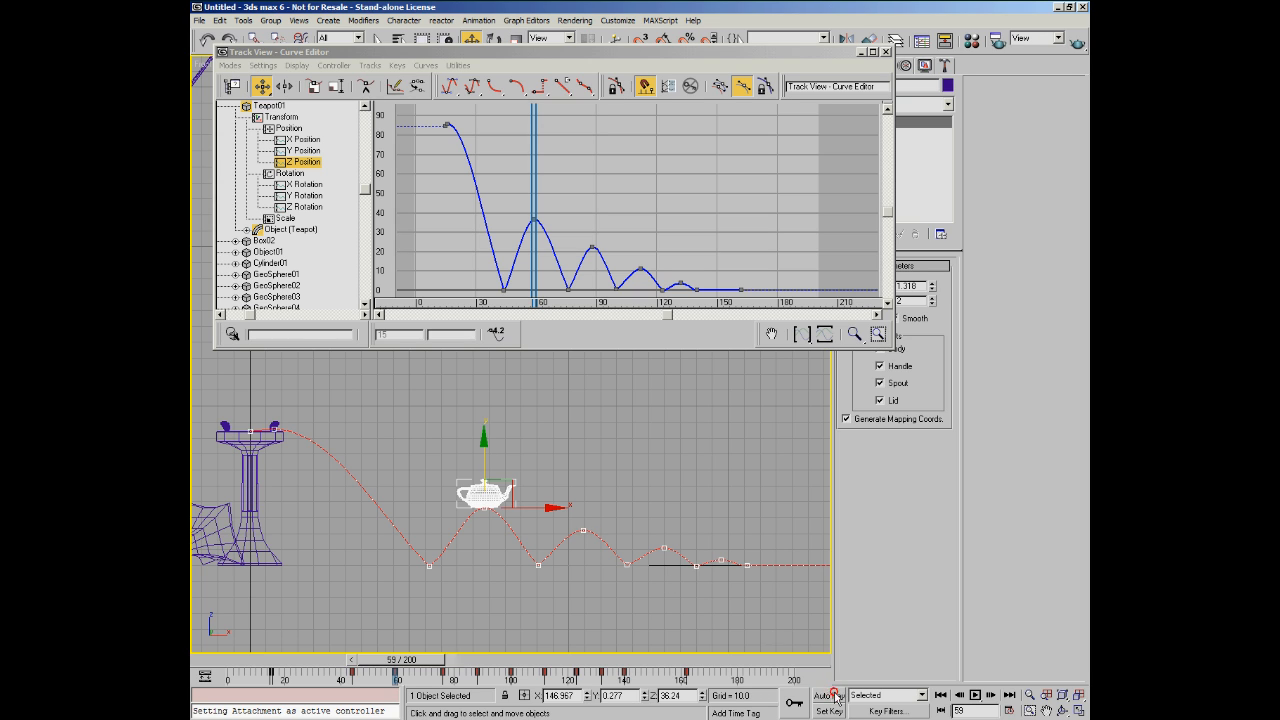
# Step: Close the Curve Editor, select the teapot's two trajectory keys at the start and peak of the second bounce, and leave key sub-object mode
pyautogui.click(885, 51)
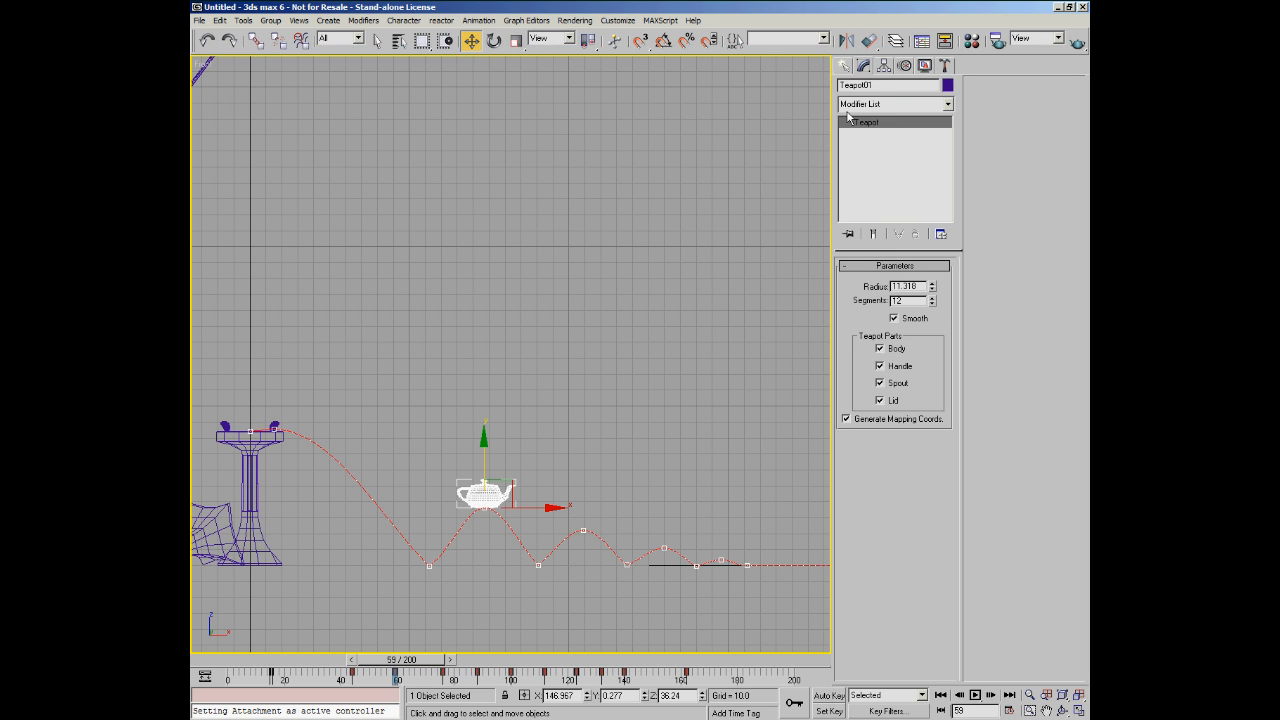
pyautogui.click(906, 67)
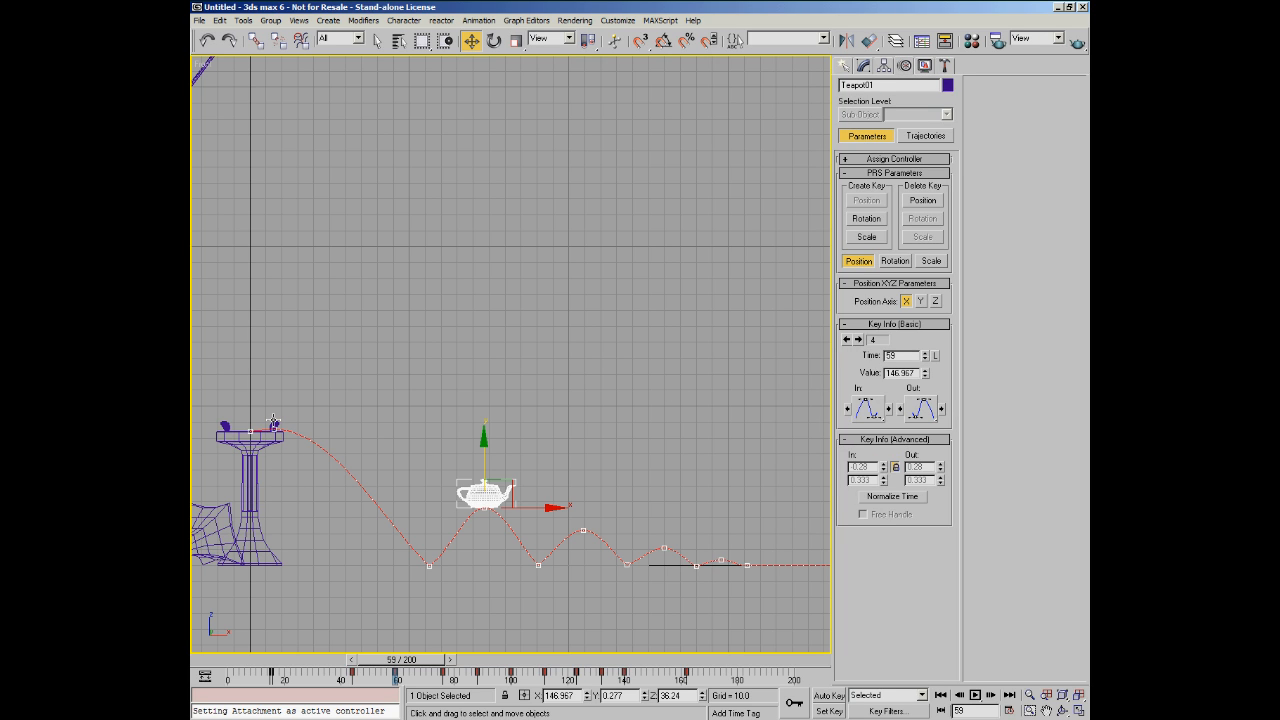
pyautogui.click(926, 136)
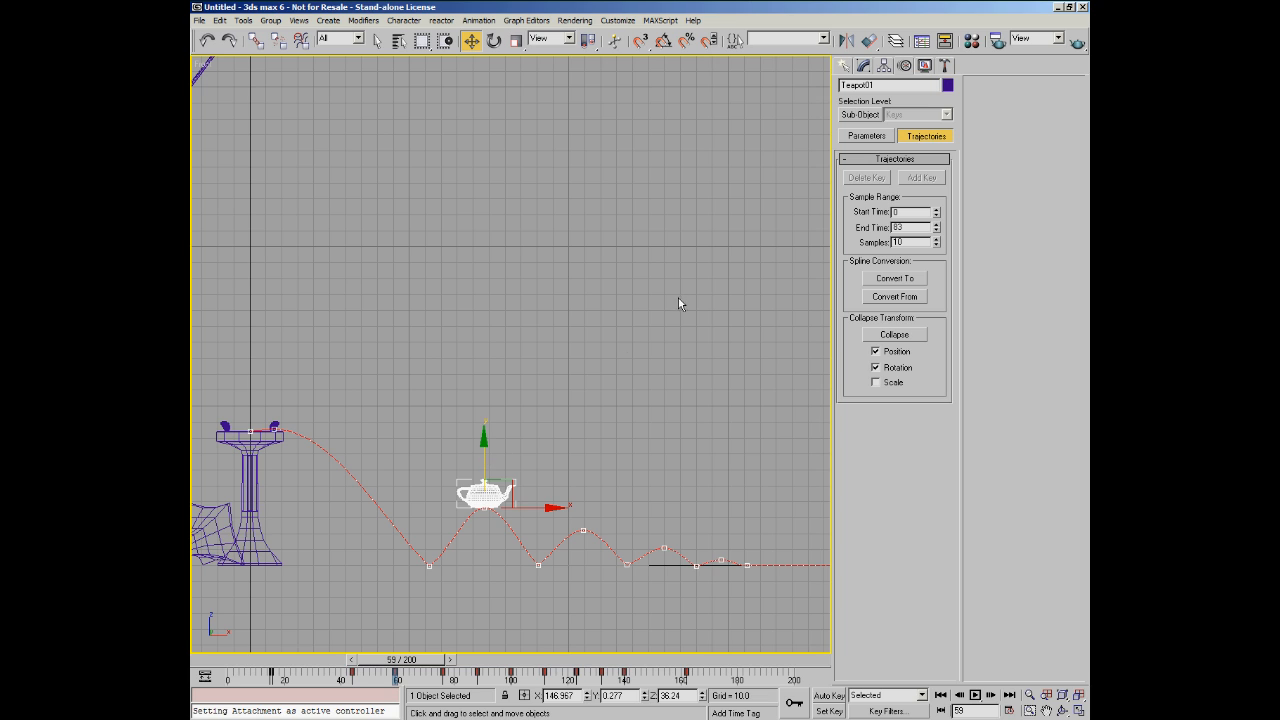
pyautogui.click(860, 114)
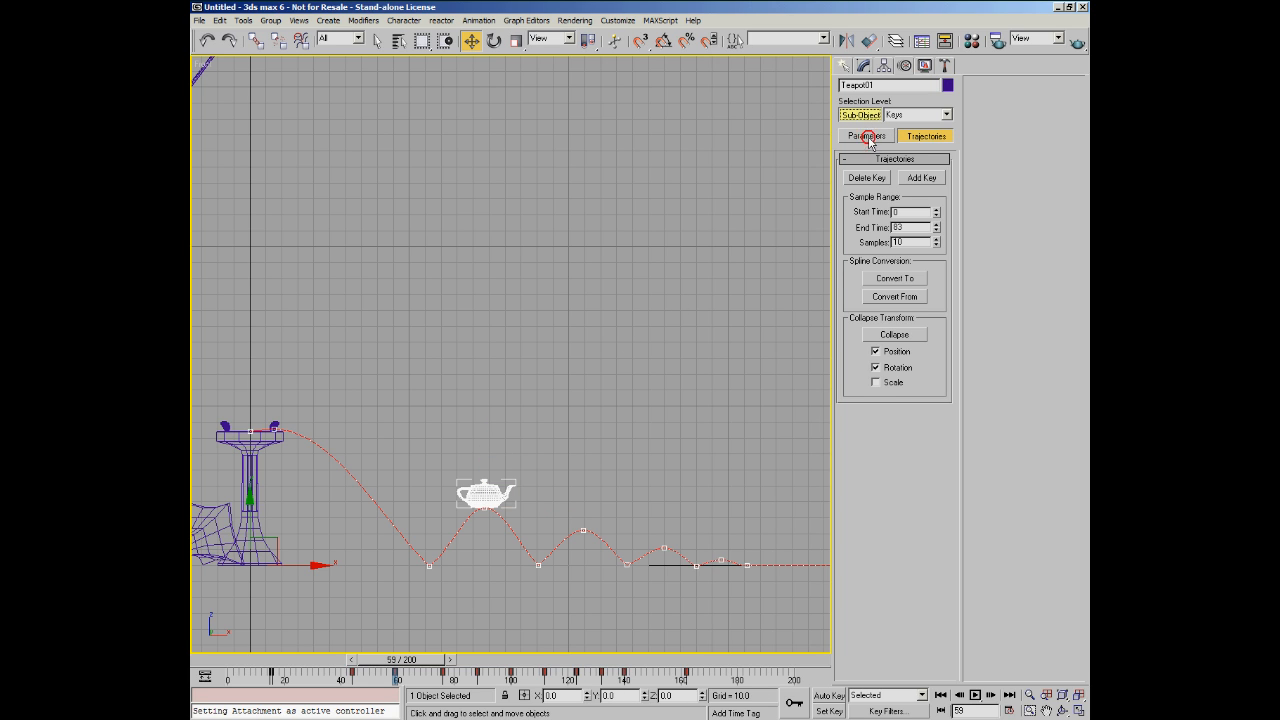
pyautogui.moveTo(558, 437); pyautogui.dragTo(512, 482)
pyautogui.moveTo(606, 511); pyautogui.dragTo(523, 601)
pyautogui.moveTo(591, 527)
pyautogui.mouseDown()
pyautogui.moveTo(609, 394)
pyautogui.moveTo(514, 368)
pyautogui.moveTo(349, 247)
pyautogui.moveTo(523, 468)
pyautogui.moveTo(712, 464)
pyautogui.moveTo(535, 402)
pyautogui.moveTo(566, 558)
pyautogui.moveTo(584, 544)
pyautogui.mouseUp()
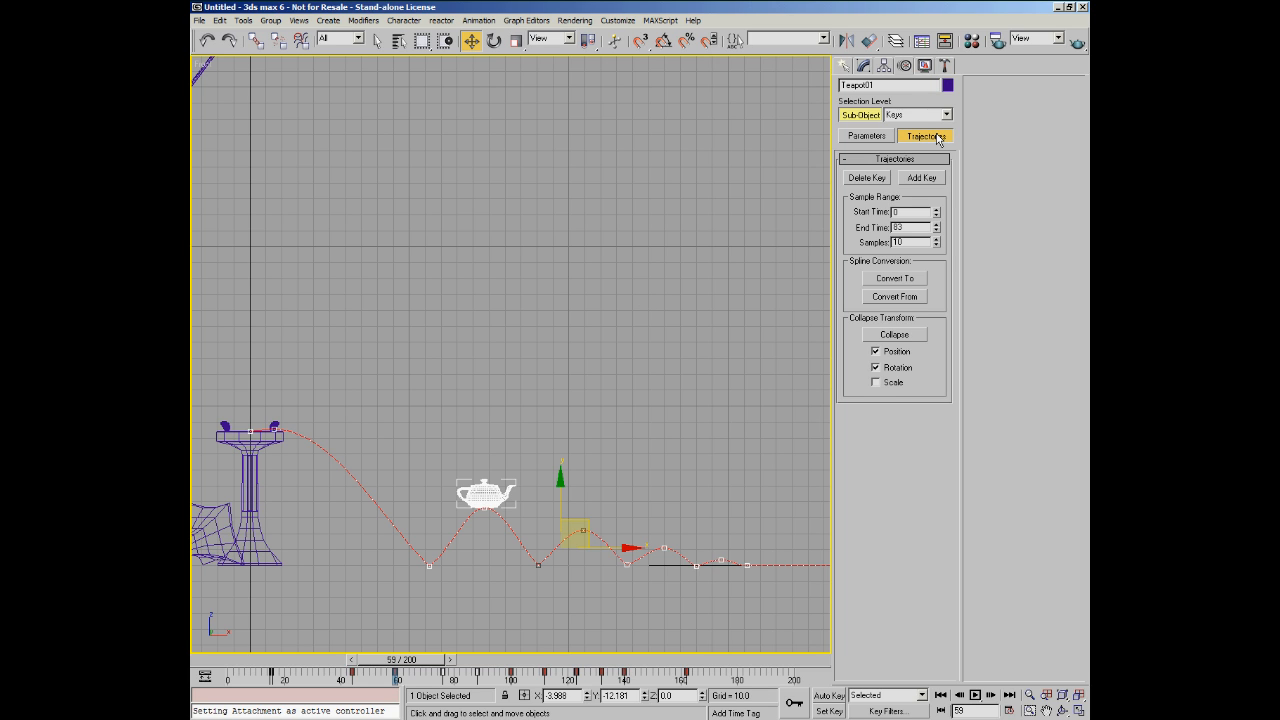
pyautogui.click(860, 114)
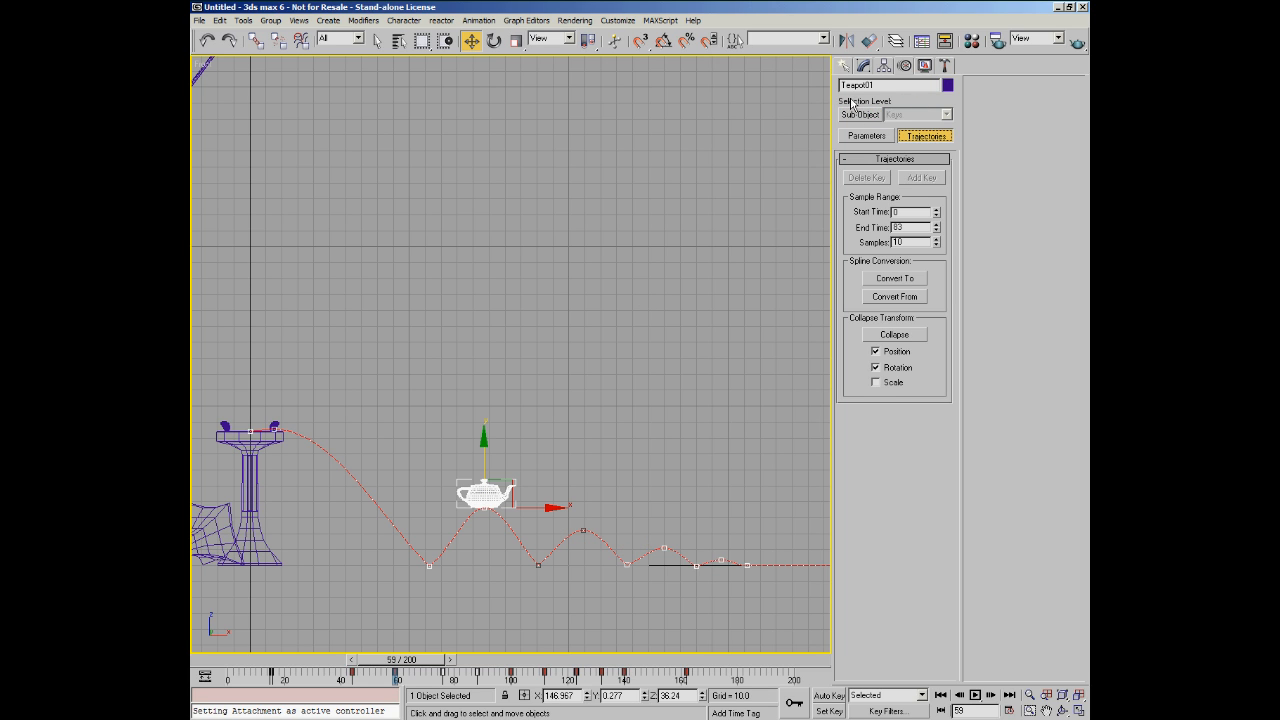
pyautogui.click(846, 66)
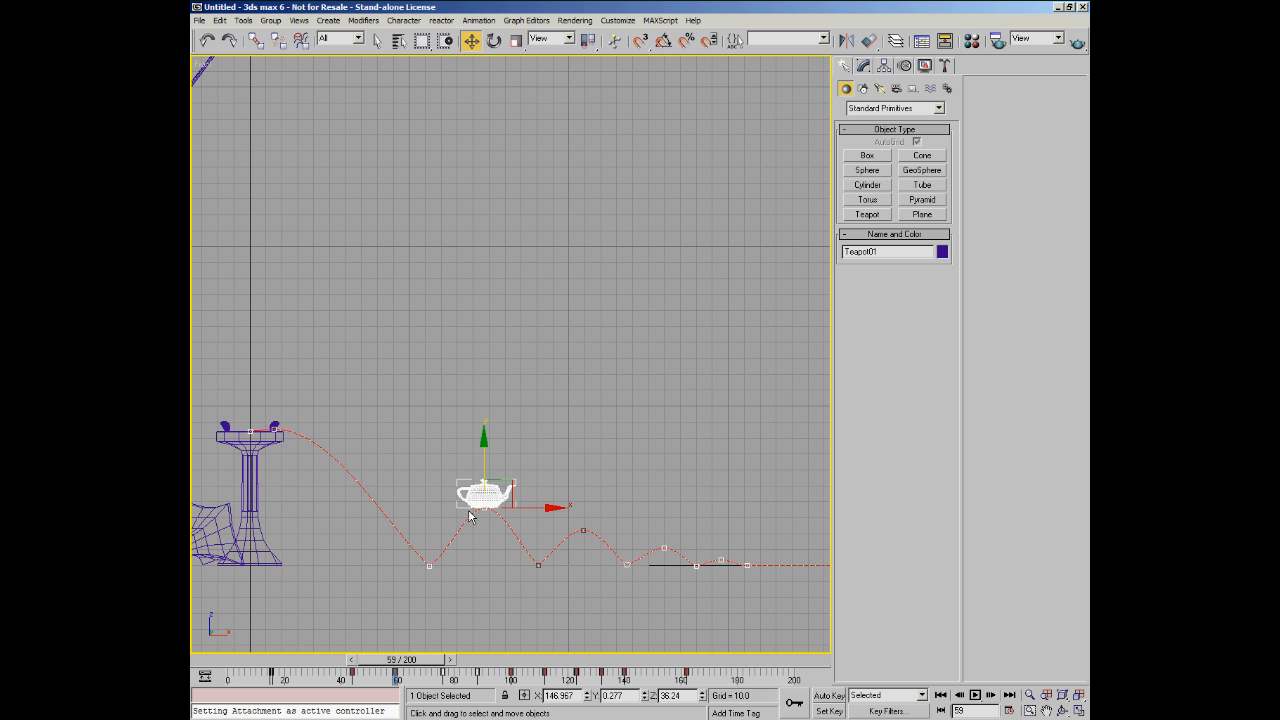
# Step: Play the teapot and wrecking ball animation from frame 0 to check the bounces, and return to frame 0
pyautogui.scroll(-5, 457, 552)
pyautogui.moveTo(457, 558); pyautogui.dragTo(520, 536, button='middle')
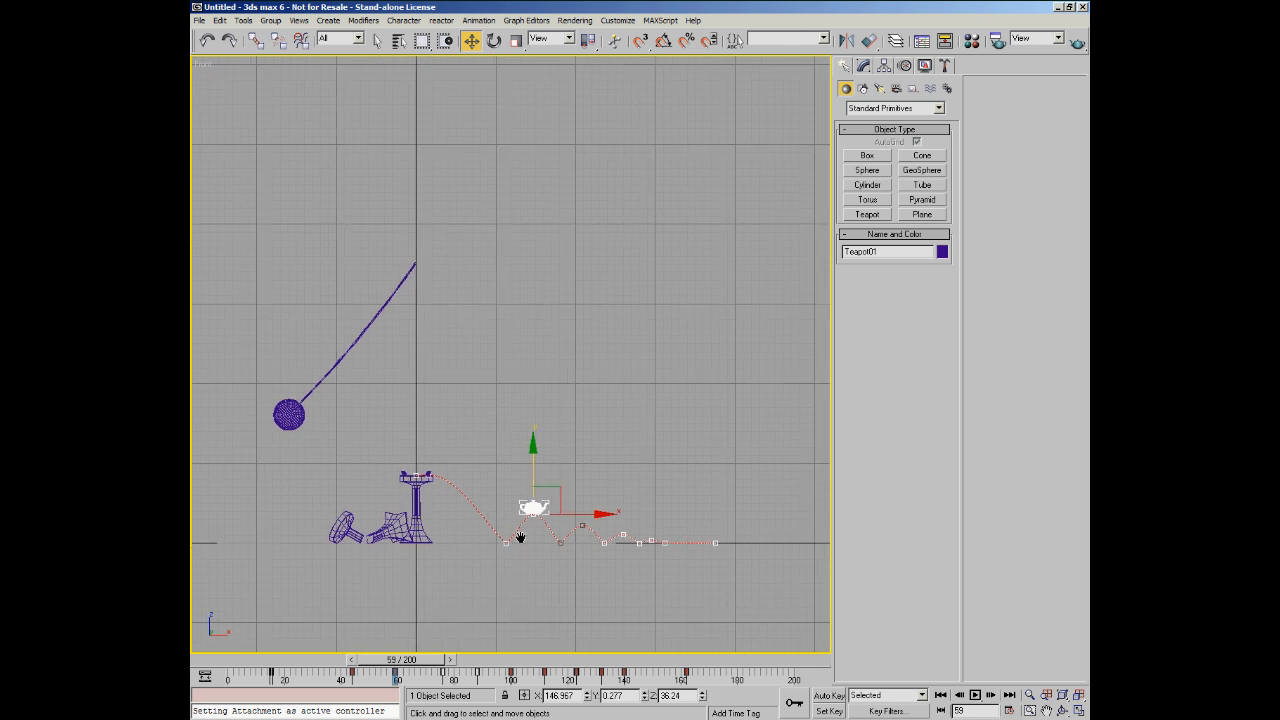
pyautogui.click(224, 662)
pyautogui.click(975, 695)
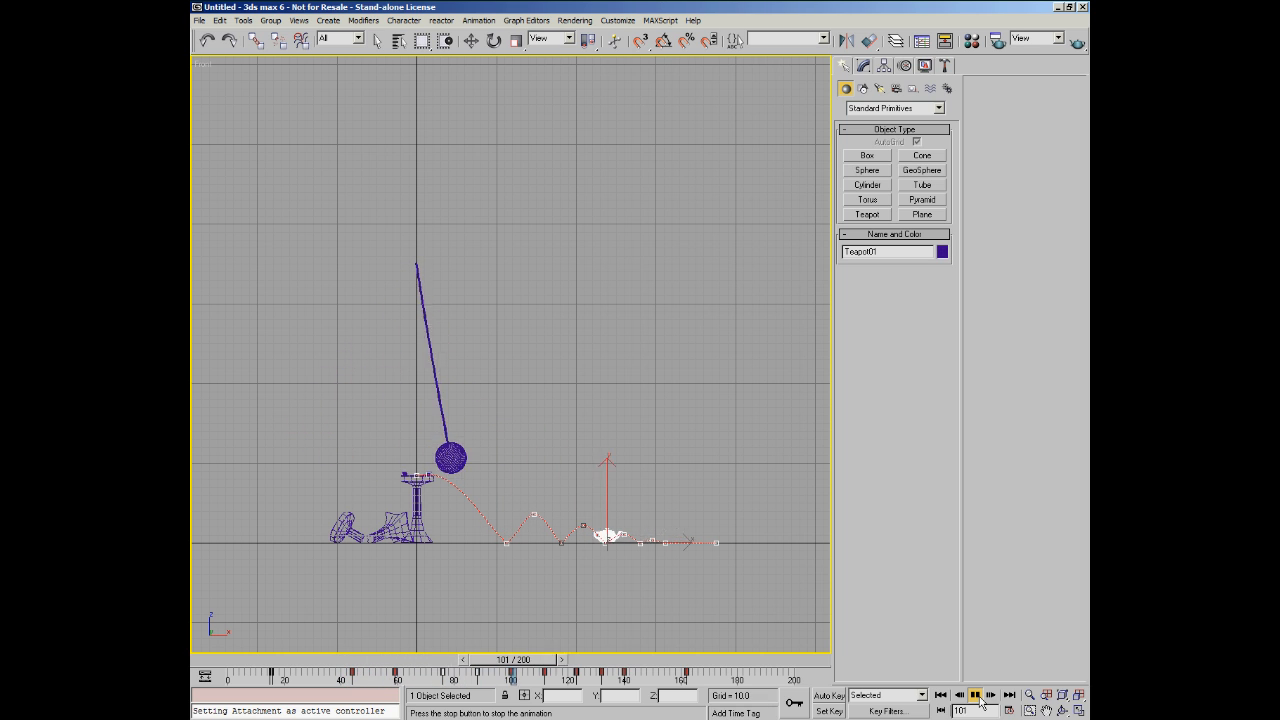
pyautogui.click(975, 695)
pyautogui.moveTo(297, 668); pyautogui.dragTo(237, 642)
pyautogui.press('w')
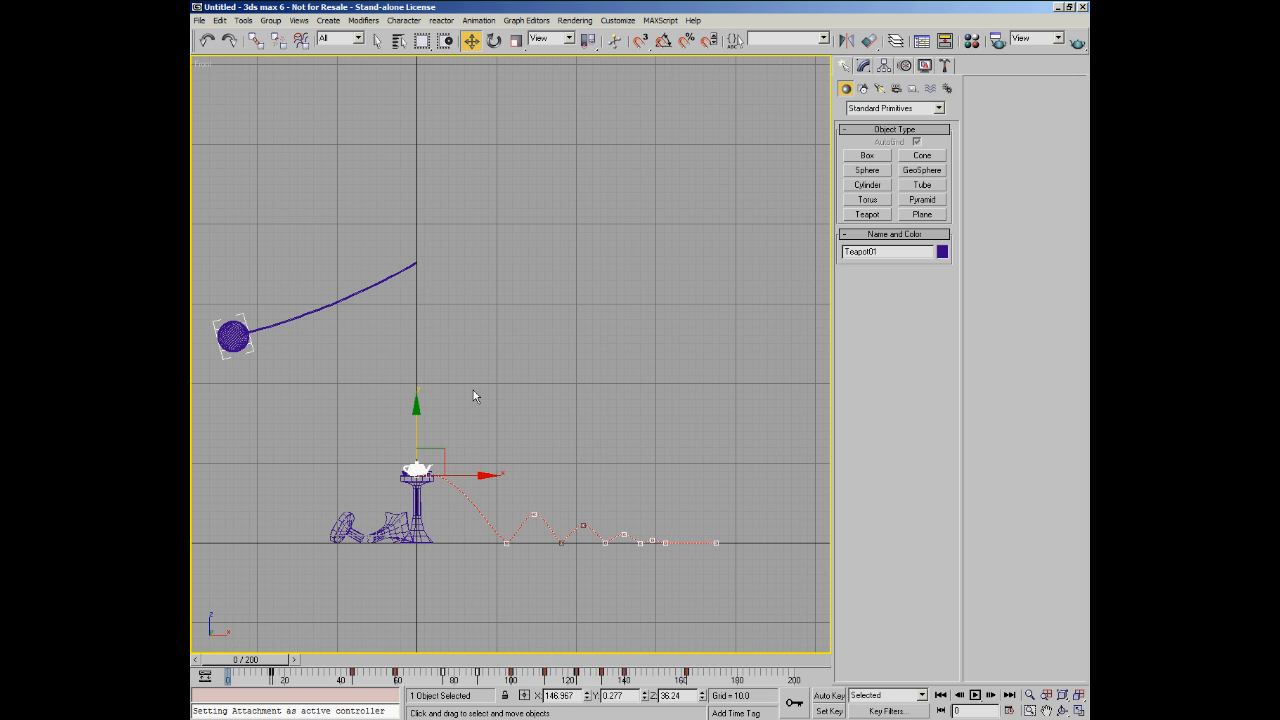
# Step: Open the teapot's curves in Track View, switch to the Dope Sheet and select the keys of all objects
pyautogui.rightClick(424, 470)
pyautogui.click(453, 535)
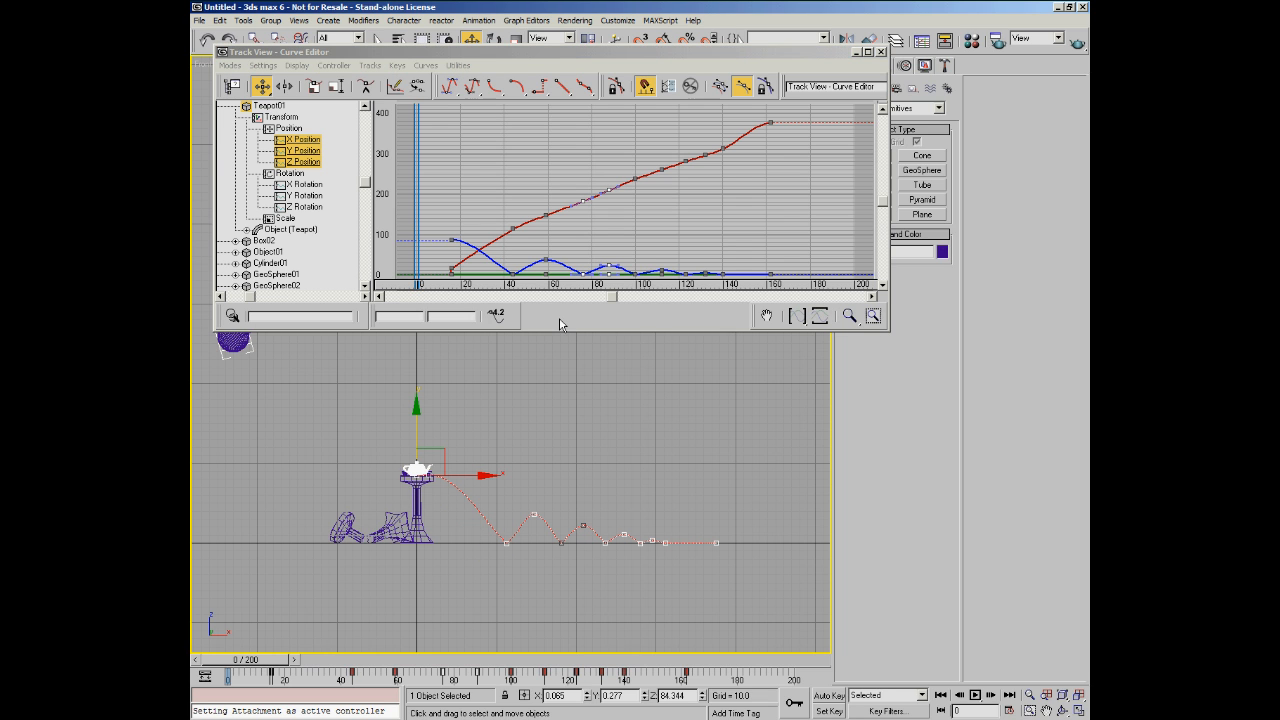
pyautogui.moveTo(810, 112); pyautogui.dragTo(435, 283)
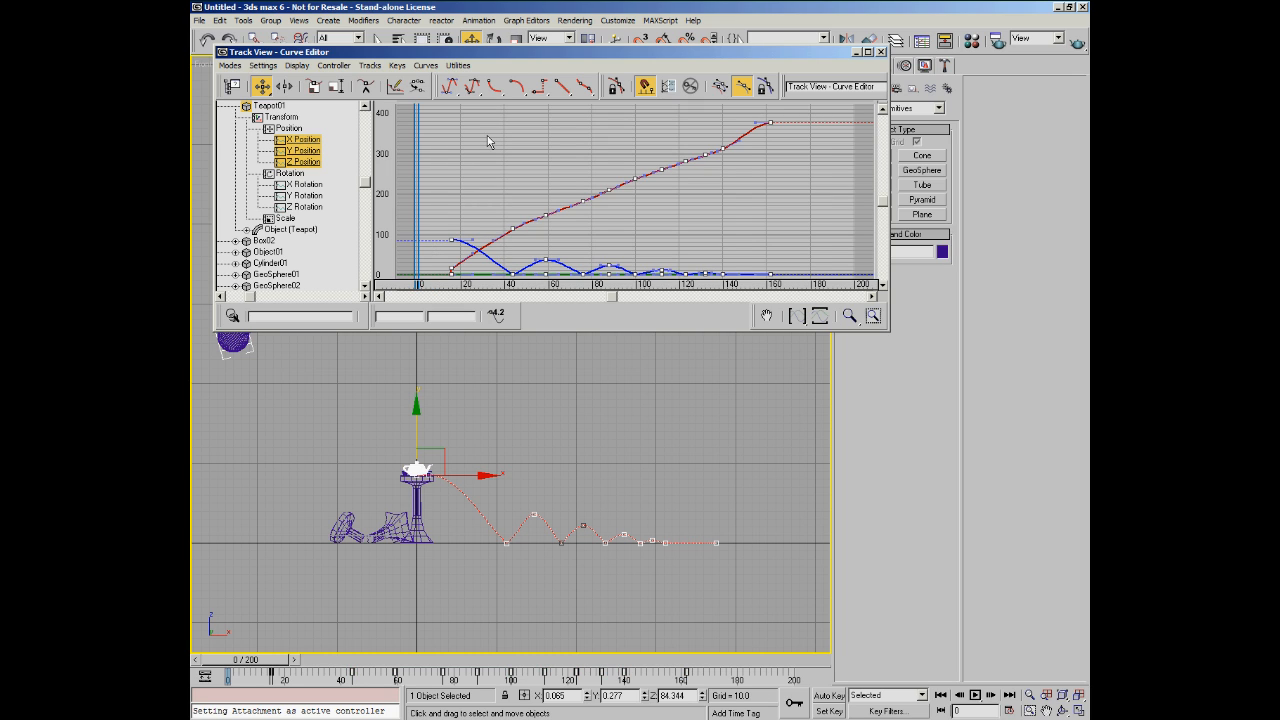
pyautogui.click(230, 65)
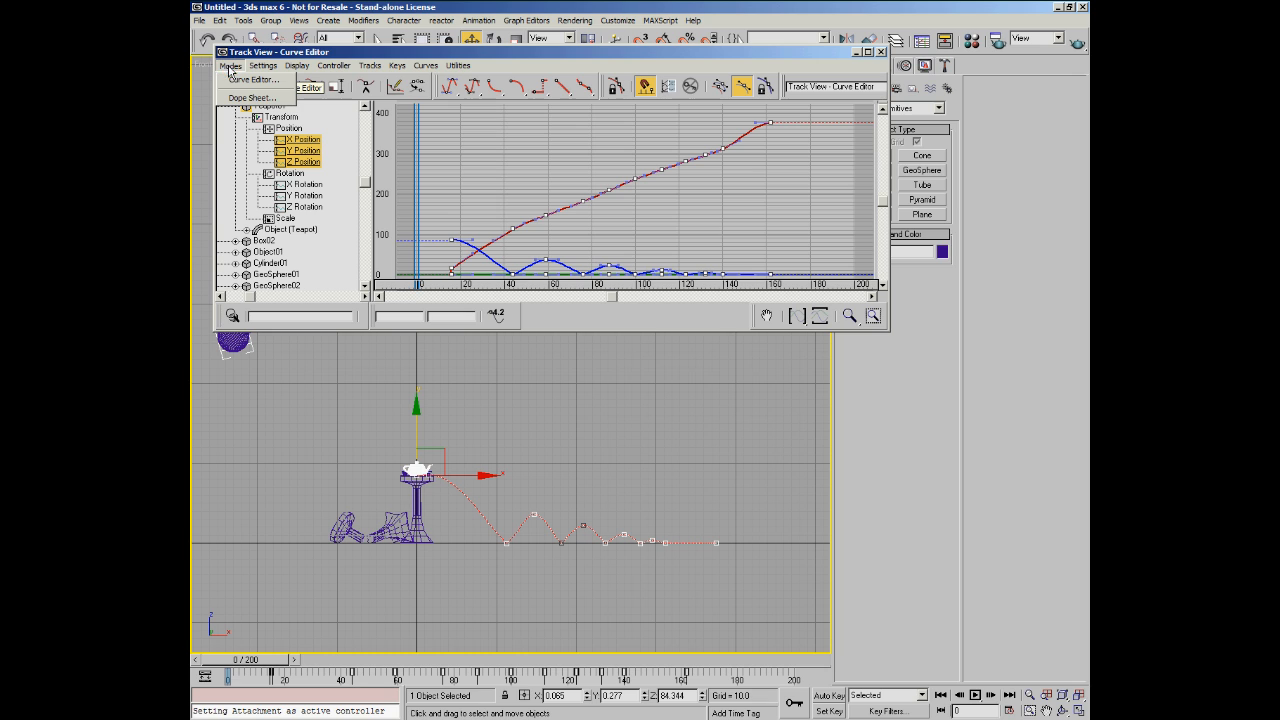
pyautogui.click(245, 98)
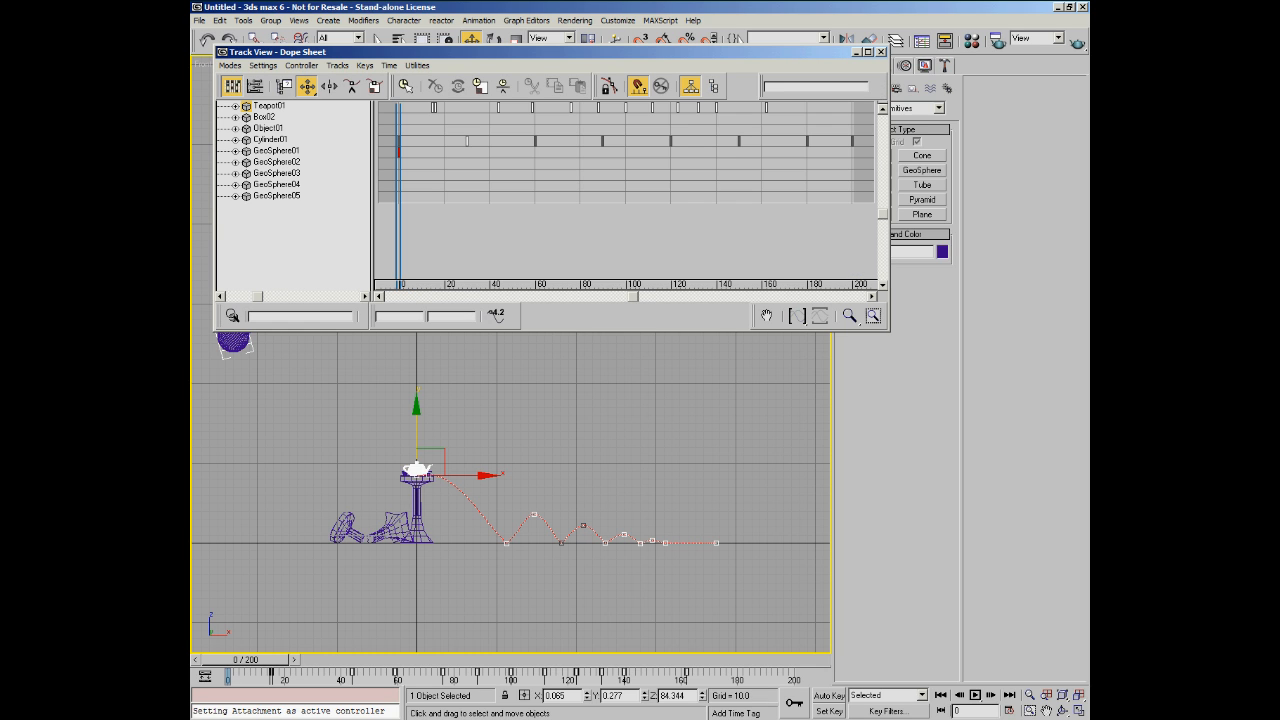
pyautogui.moveTo(550, 196); pyautogui.dragTo(546, 241, button='middle')
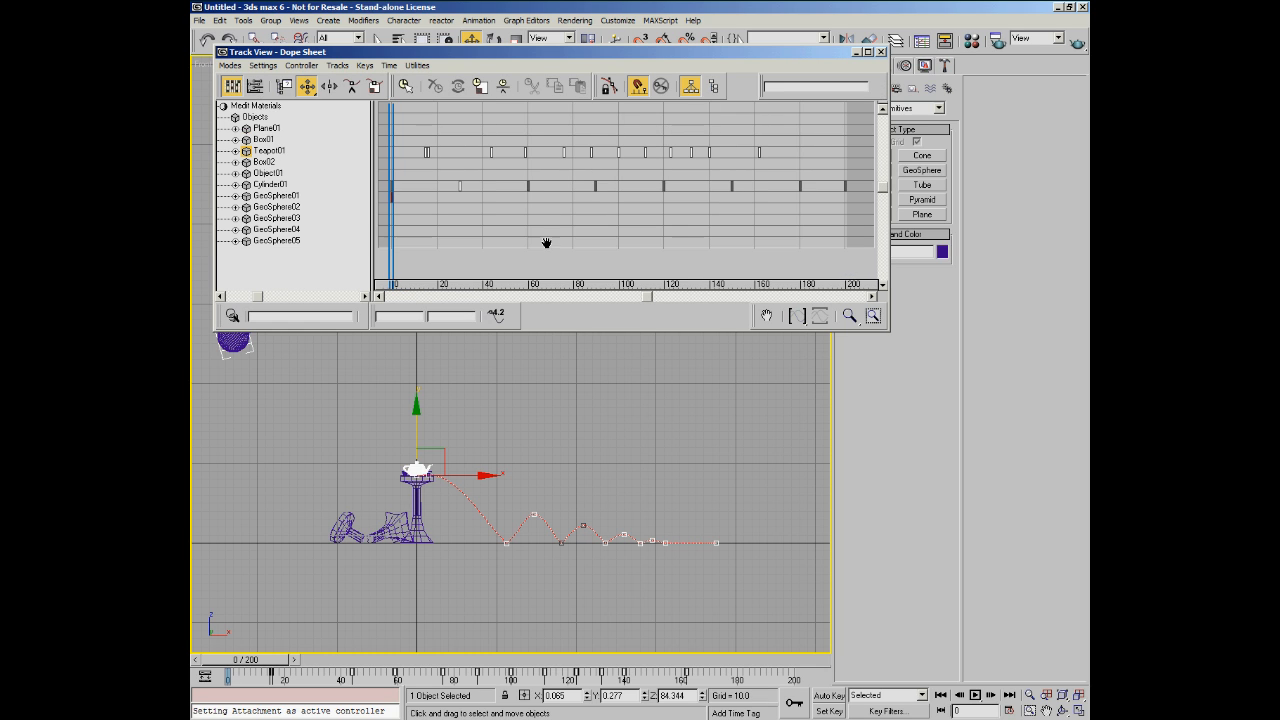
pyautogui.moveTo(863, 125); pyautogui.dragTo(383, 240)
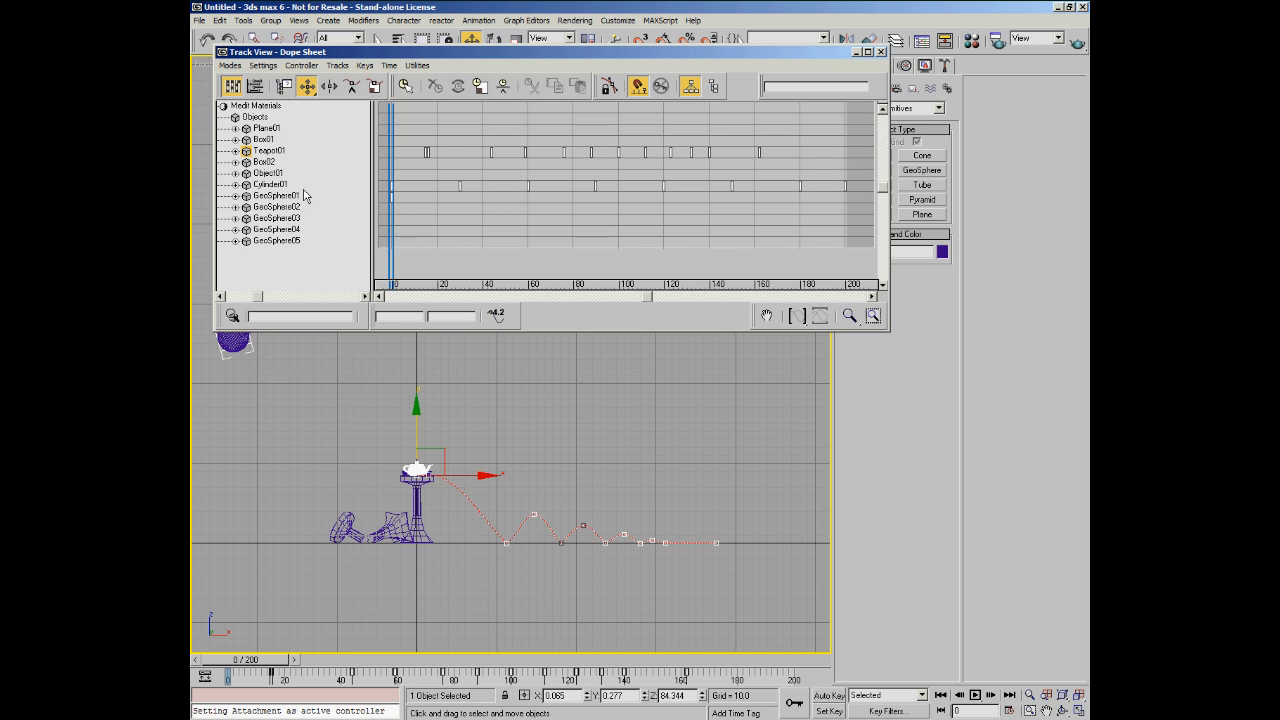
# Step: Expand the teapot's Transform and Position tracks in the Dope Sheet and select the Y and Z Position tracks
pyautogui.click(235, 151)
pyautogui.click(246, 162)
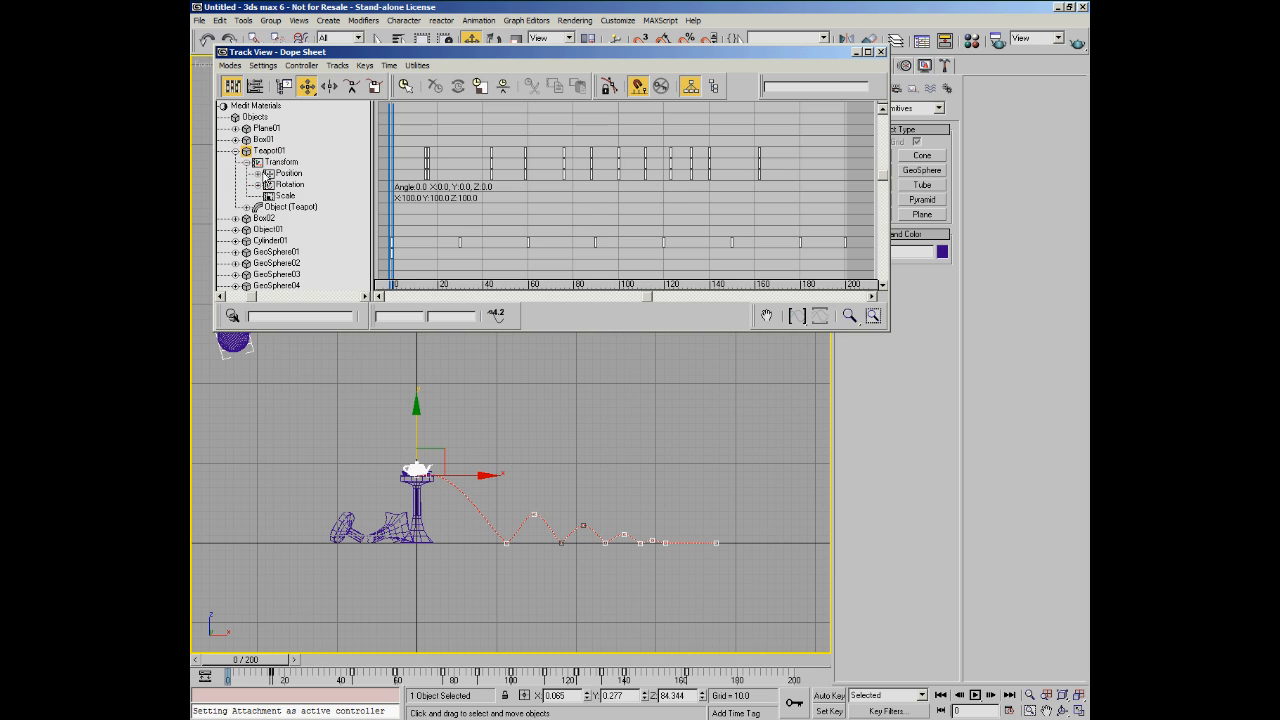
pyautogui.click(257, 173)
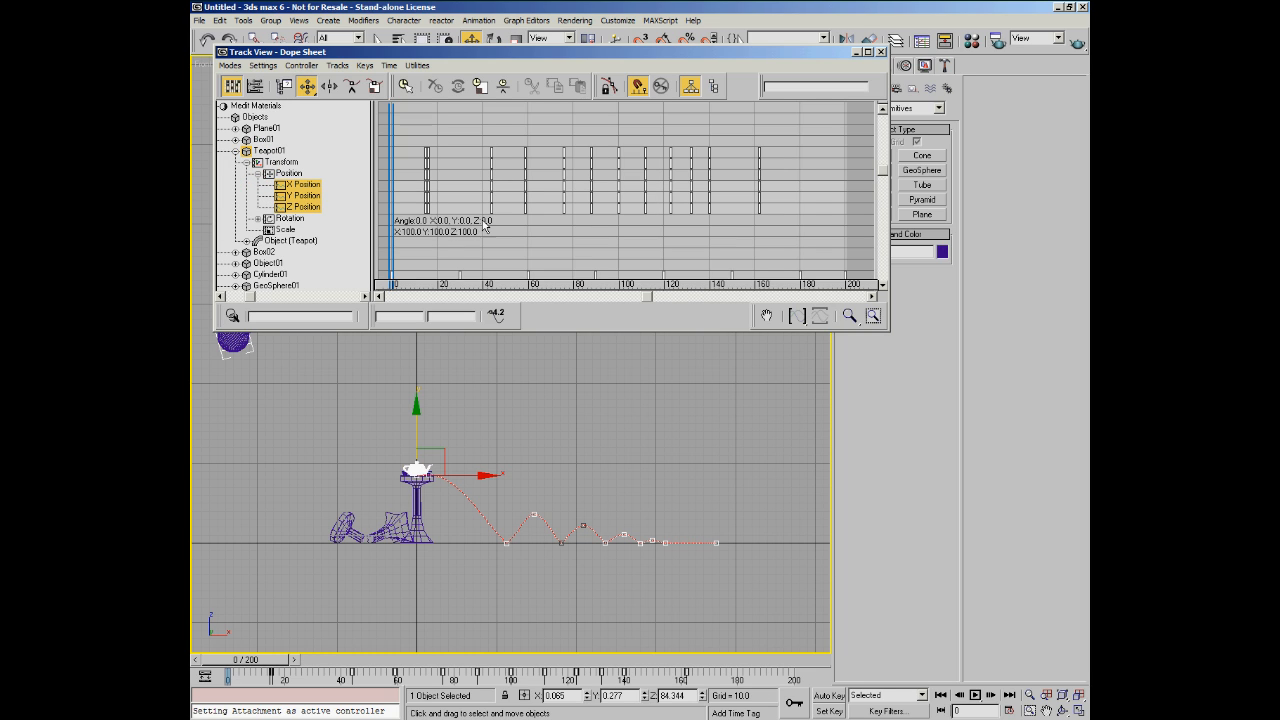
pyautogui.click(312, 185)
pyautogui.click(309, 196)
pyautogui.keyDown('ctrl'); pyautogui.click(305, 207); pyautogui.keyUp('ctrl')
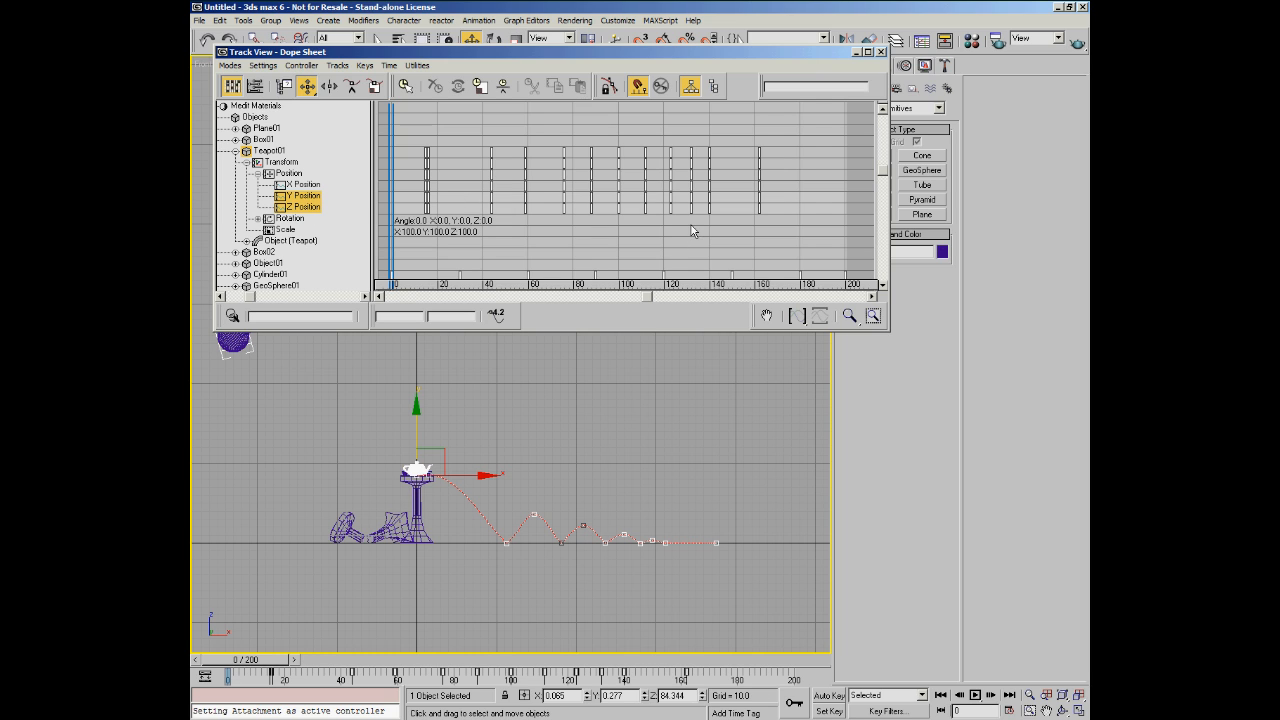
# Step: Activate Scale Keys in the Dope Sheet and add the X Position track to the selected Y and Z Position tracks
pyautogui.click(752, 226)
pyautogui.moveTo(793, 228); pyautogui.dragTo(409, 181)
pyautogui.click(374, 86)
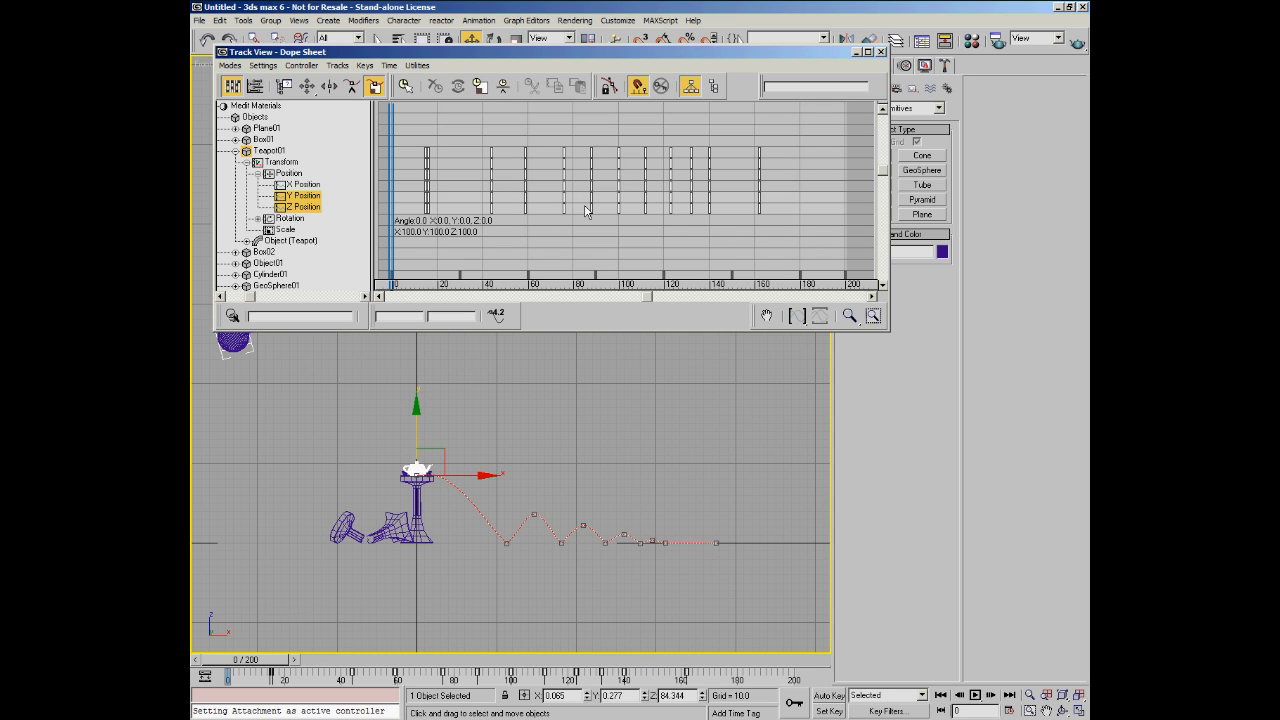
pyautogui.moveTo(791, 225); pyautogui.dragTo(417, 188)
pyautogui.moveTo(758, 208); pyautogui.dragTo(741, 215)
pyautogui.rightClick(741, 215)
pyautogui.keyDown('ctrl'); pyautogui.click(303, 185); pyautogui.keyUp('ctrl')
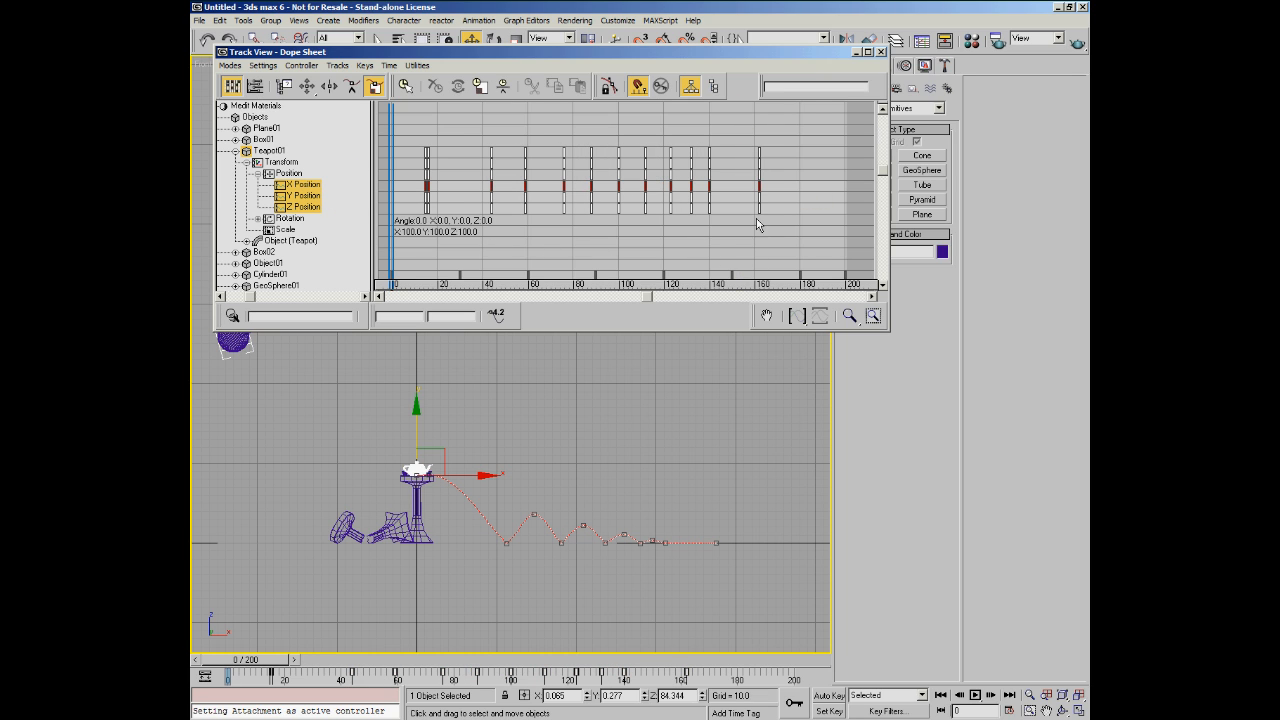
# Step: Try scaling the teapot's position keys in time so the last one falls at about frame 147, and undo it
pyautogui.click(404, 189)
pyautogui.moveTo(758, 197); pyautogui.dragTo(726, 203)
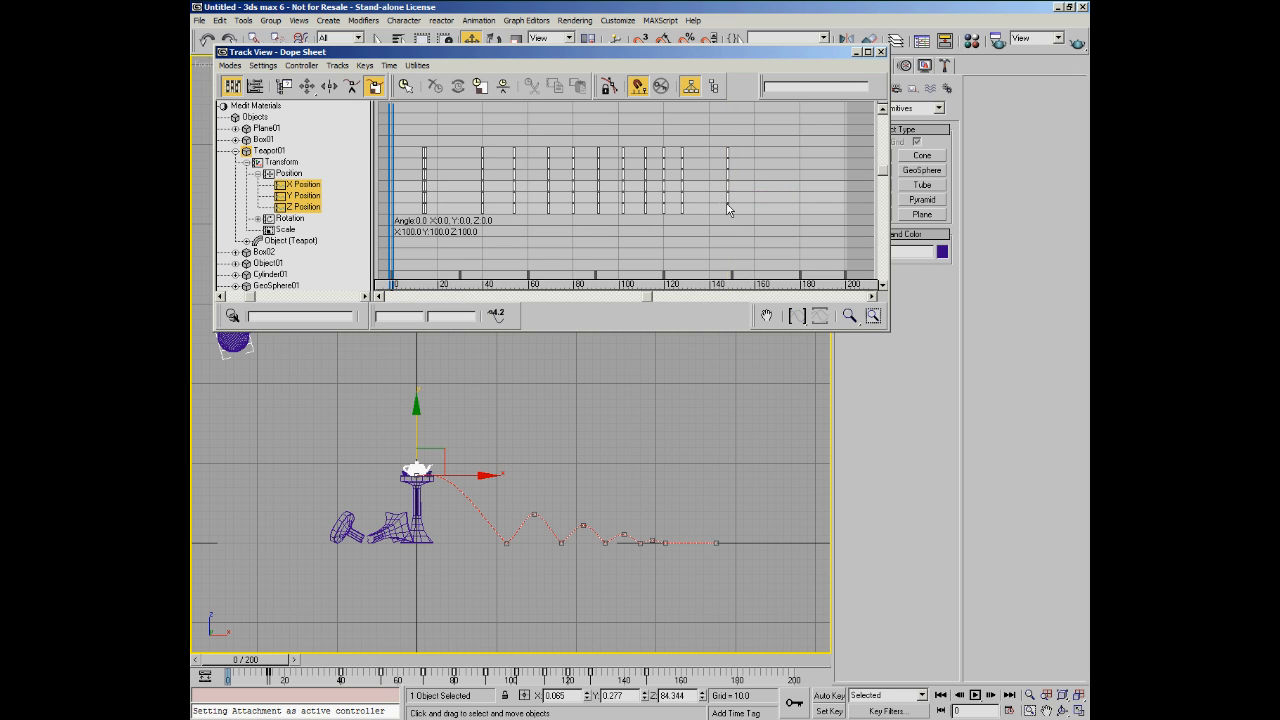
pyautogui.hotkey('ctrl', 'z')
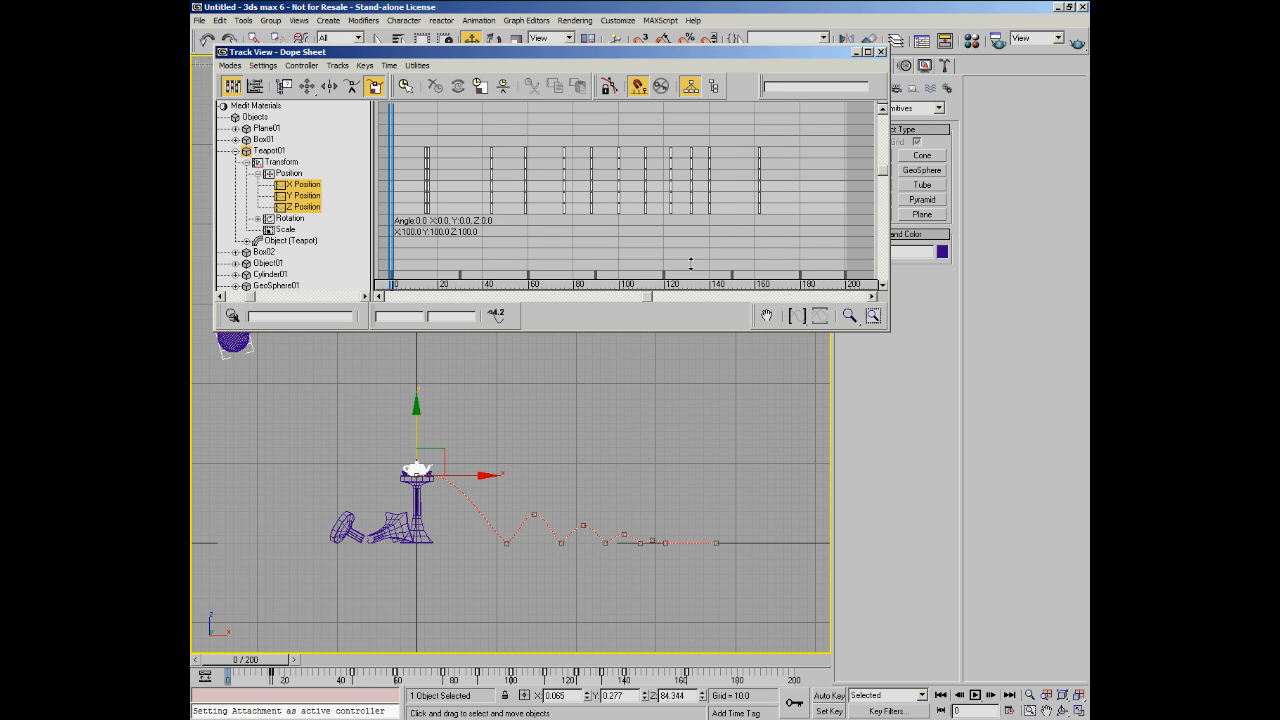
# Step: Scale the teapot's X, Y and Z Position keys in time so the last key falls at about frame 126
pyautogui.moveTo(246, 667)
pyautogui.mouseDown()
pyautogui.moveTo(287, 669)
pyautogui.moveTo(240, 669)
pyautogui.mouseUp()
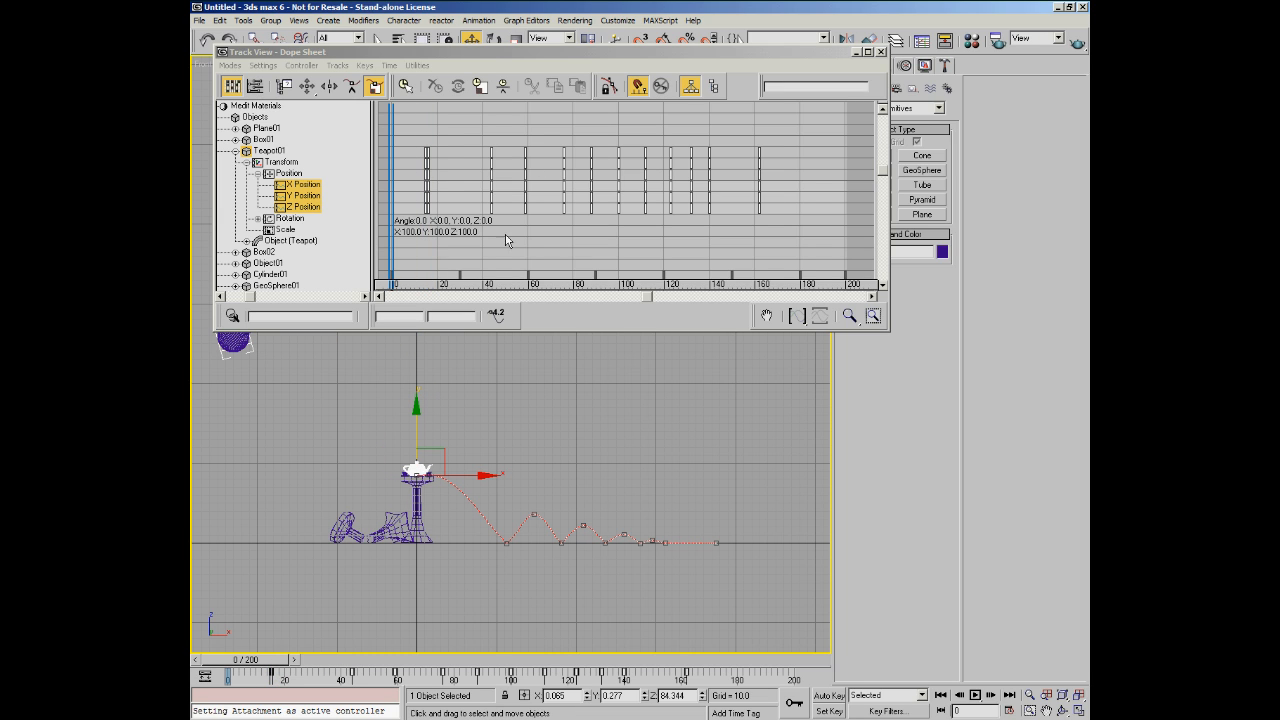
pyautogui.click(494, 238)
pyautogui.moveTo(780, 231); pyautogui.dragTo(679, 187)
pyautogui.moveTo(257, 660)
pyautogui.mouseDown()
pyautogui.moveTo(680, 676)
pyautogui.moveTo(248, 641)
pyautogui.moveTo(254, 660)
pyautogui.moveTo(590, 660)
pyautogui.moveTo(240, 650)
pyautogui.moveTo(489, 648)
pyautogui.moveTo(240, 648)
pyautogui.mouseUp()
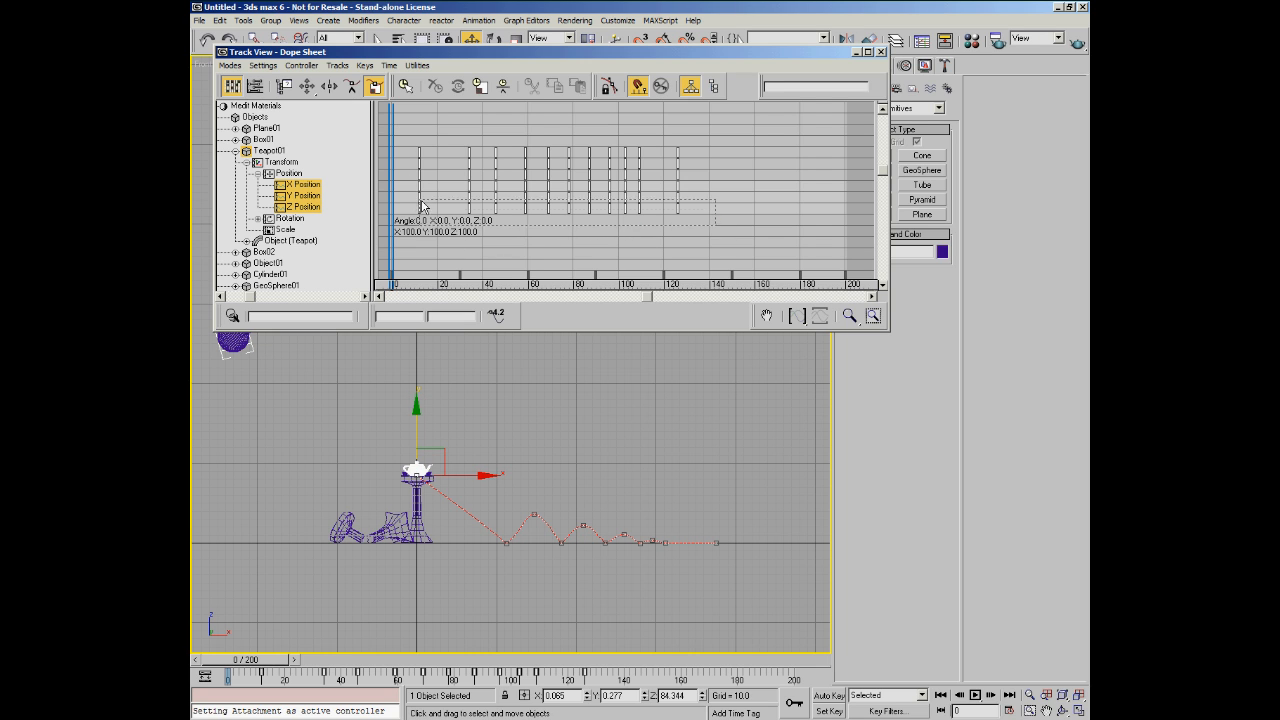
# Step: Use Slide Keys to shift all the teapot's position keys so the first one falls at frame 16, where the ball hits
pyautogui.scroll(4, 432, 441)
pyautogui.moveTo(433, 443); pyautogui.dragTo(570, 391, button='middle')
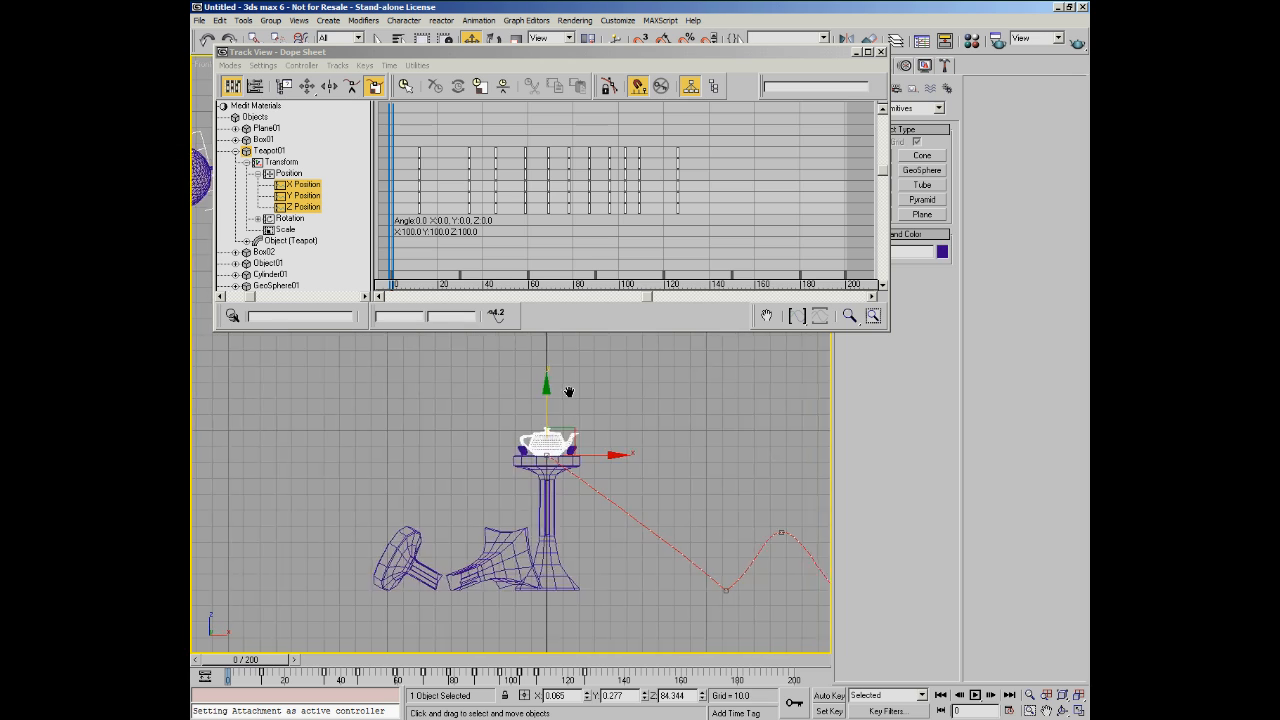
pyautogui.scroll(2, 570, 391)
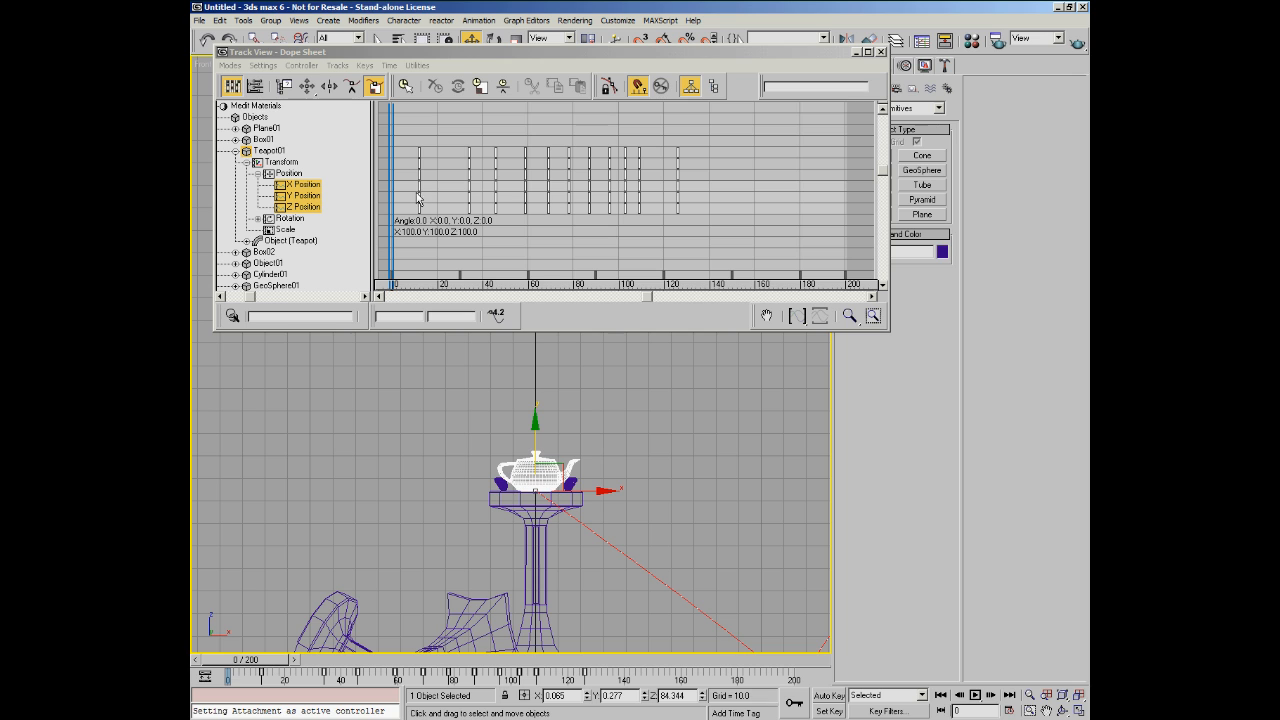
pyautogui.moveTo(228, 665); pyautogui.dragTo(271, 670)
pyautogui.press('w')
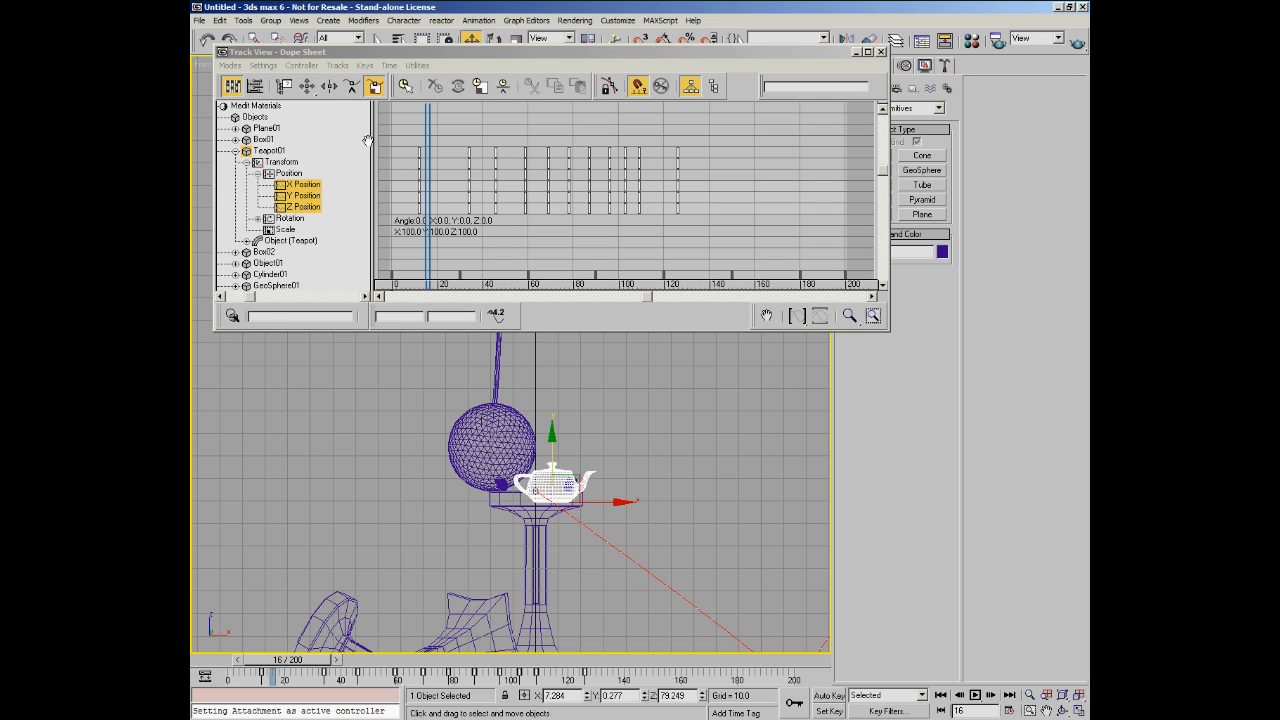
pyautogui.click(329, 86)
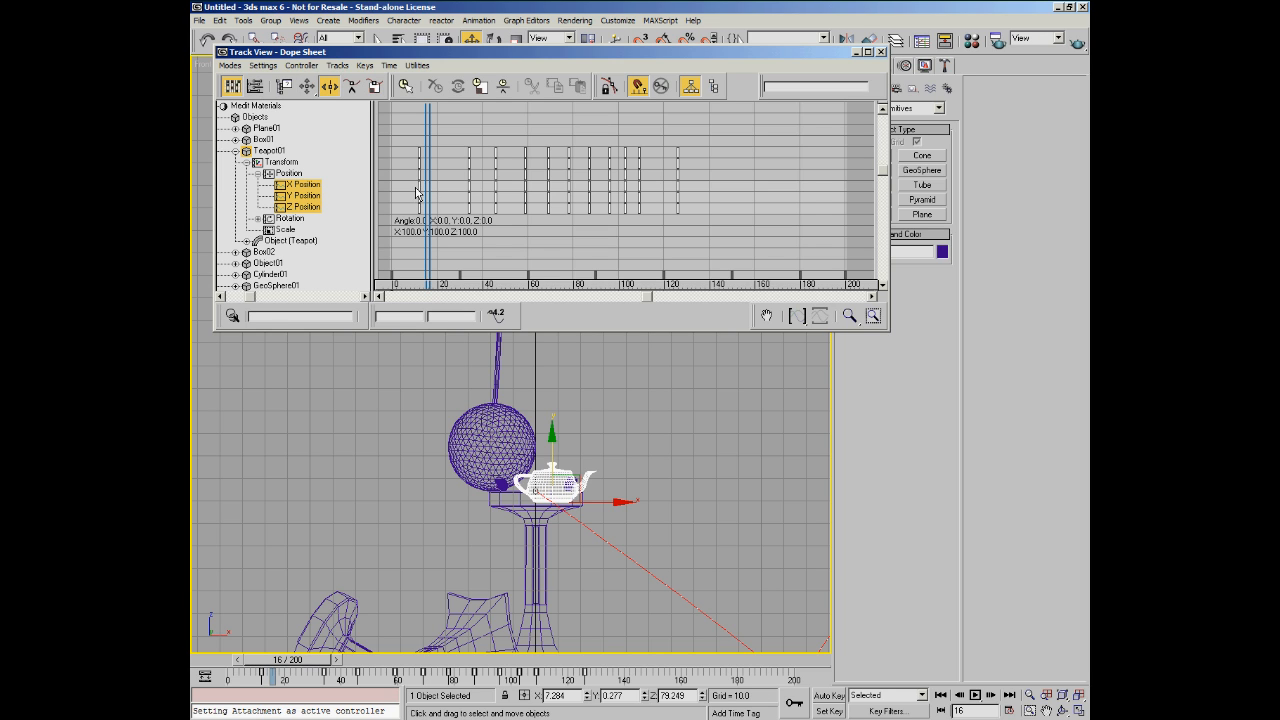
pyautogui.moveTo(418, 186); pyautogui.dragTo(422, 203)
pyautogui.moveTo(425, 204); pyautogui.dragTo(427, 205)
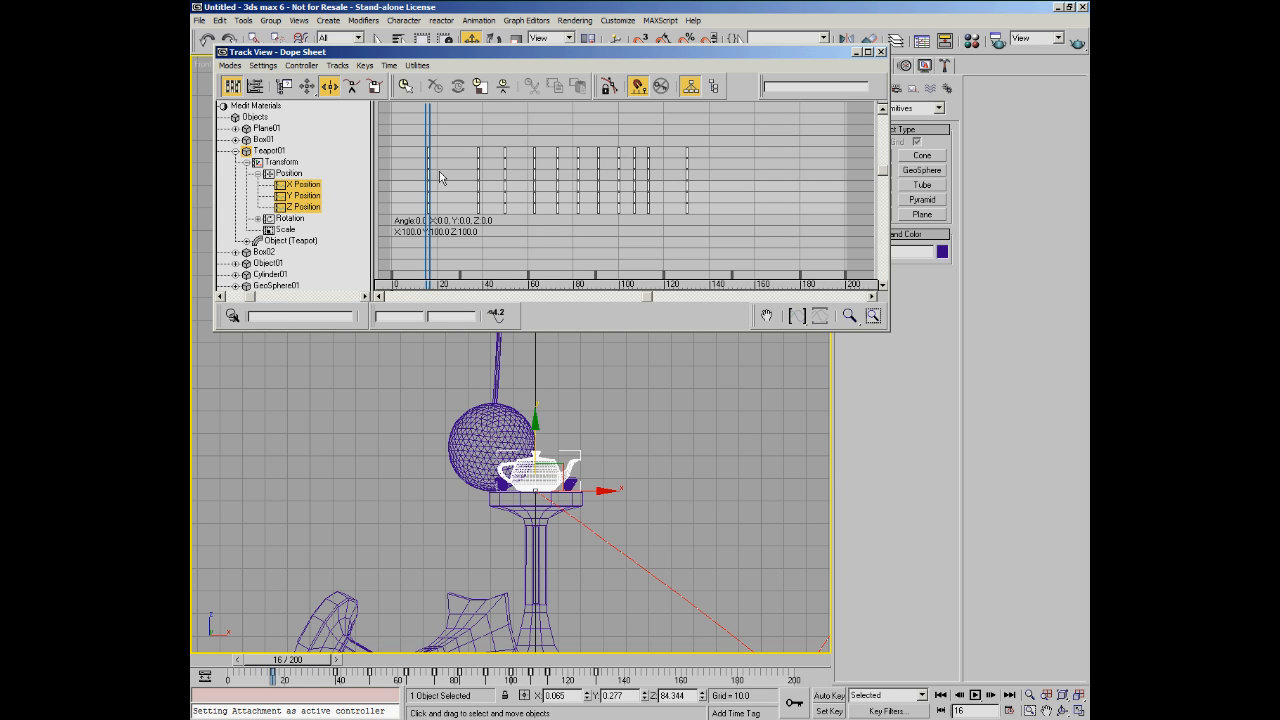
# Step: Slide all the teapot's position keys earlier so the first one falls at about frame 11, and close the Dope Sheet
pyautogui.moveTo(430, 187); pyautogui.dragTo(430, 196)
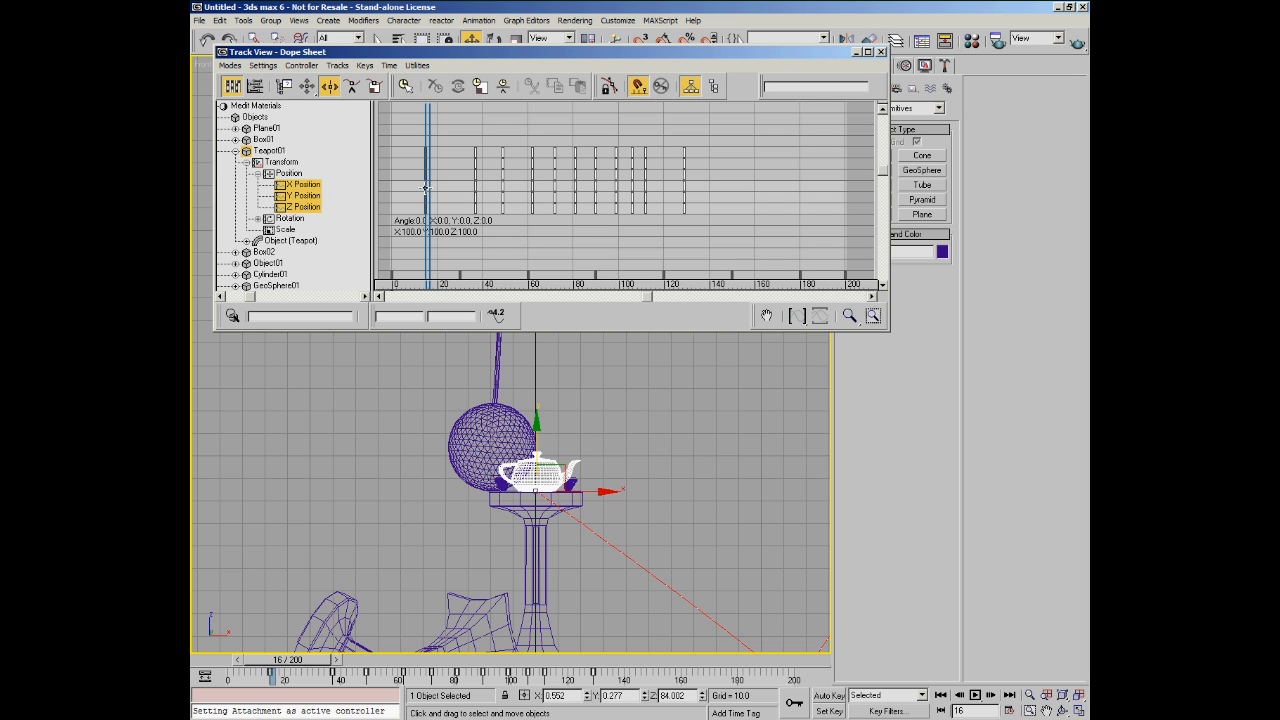
pyautogui.moveTo(425, 188); pyautogui.dragTo(417, 190)
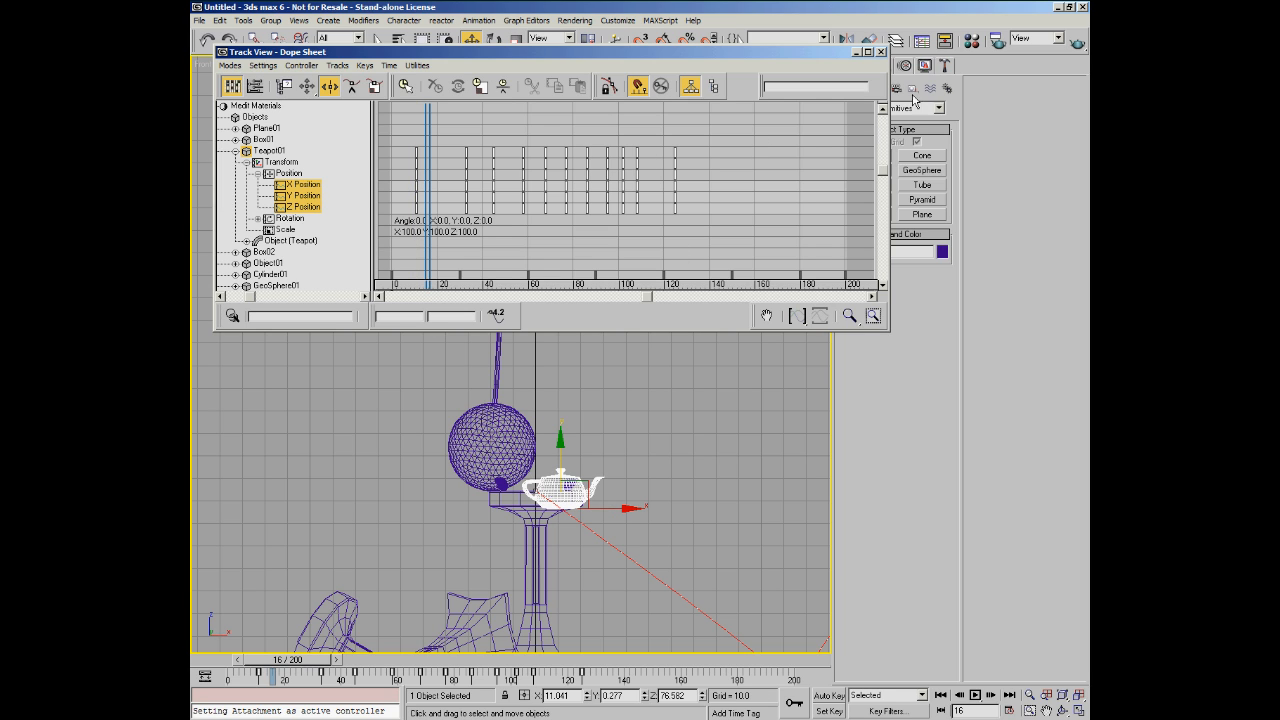
pyautogui.click(882, 53)
# Step: At frame 24, with Auto Key on, raise the teapot to about Z 76.7 to arc its path off the pedestal
pyautogui.scroll(-2, 717, 449)
pyautogui.moveTo(717, 449); pyautogui.dragTo(490, 391, button='middle')
pyautogui.moveTo(313, 660)
pyautogui.mouseDown()
pyautogui.moveTo(255, 666)
pyautogui.moveTo(318, 672)
pyautogui.mouseUp()
pyautogui.press('w')
pyautogui.click(822, 694)
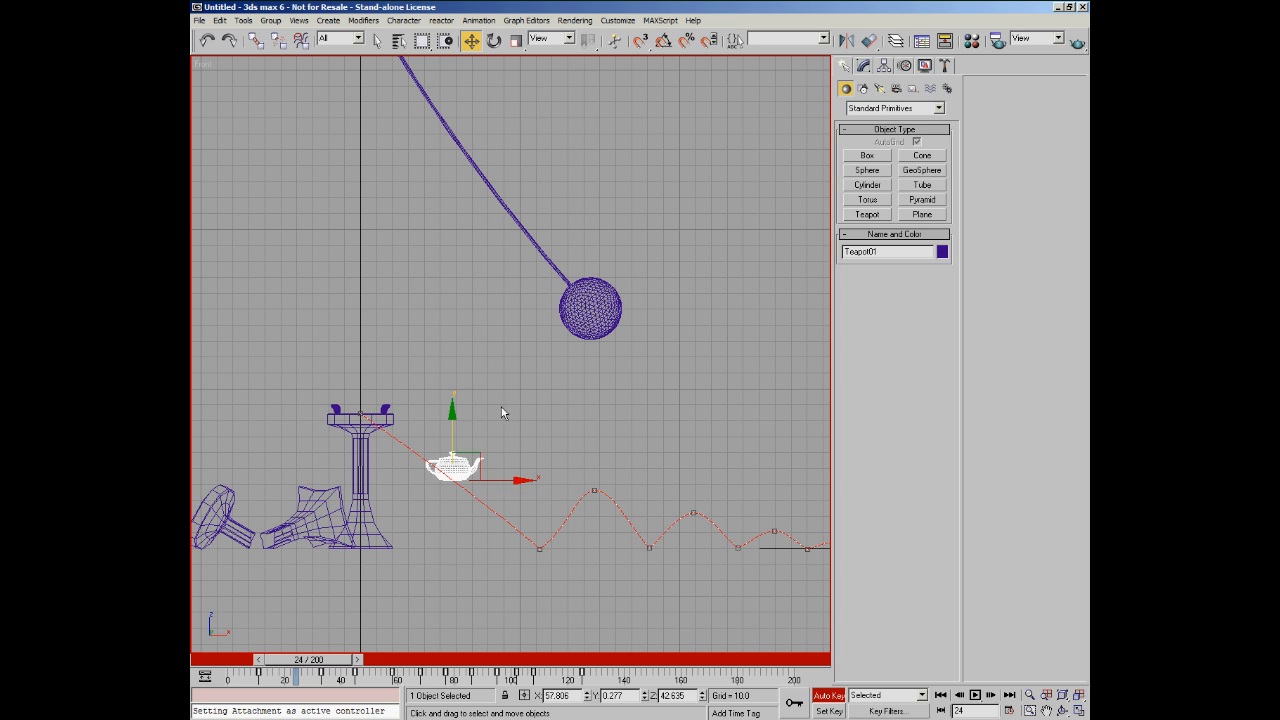
pyautogui.moveTo(471, 457); pyautogui.dragTo(476, 401)
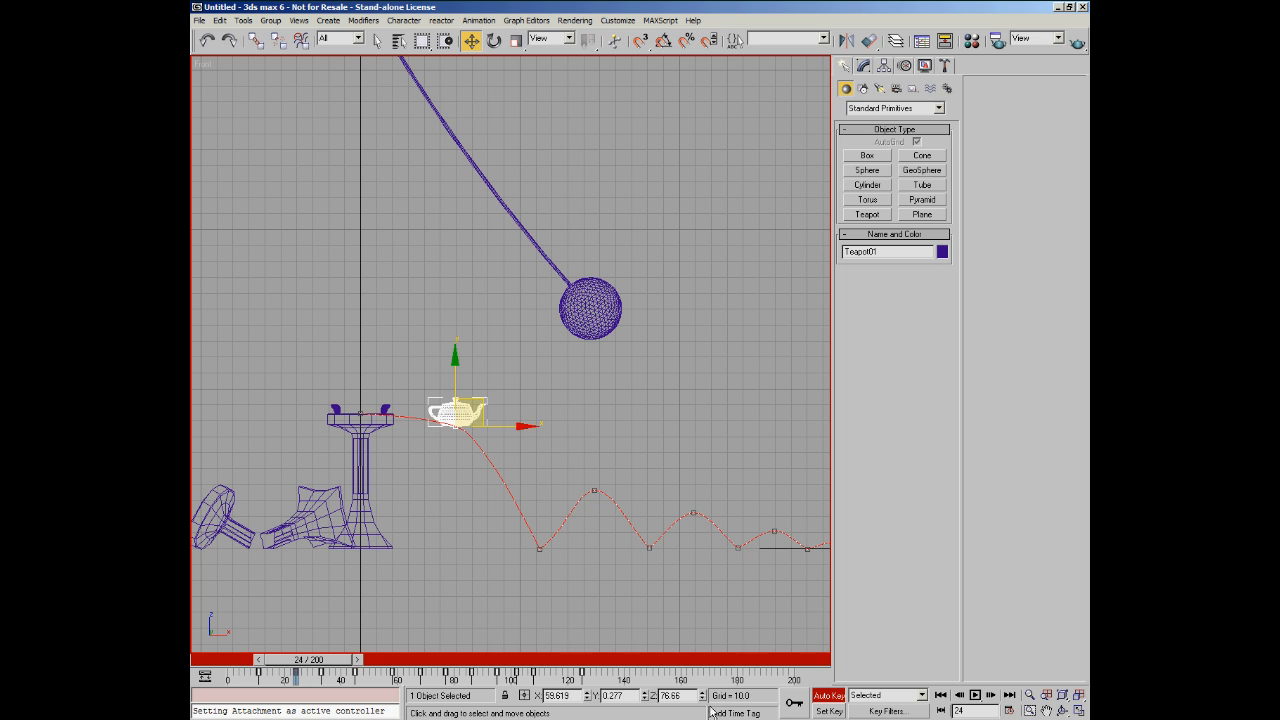
# Step: Add a teapot position key at about frame 18, placing it forward and slightly above the pedestal as the arc's apex
pyautogui.moveTo(302, 662); pyautogui.dragTo(295, 664)
pyautogui.press('w')
pyautogui.moveTo(424, 397); pyautogui.dragTo(480, 383)
# Step: At frame 24, move the teapot forward and down to about X 103.7, Z 60.9, and turn Auto Key off
pyautogui.moveTo(310, 651); pyautogui.dragTo(325, 652)
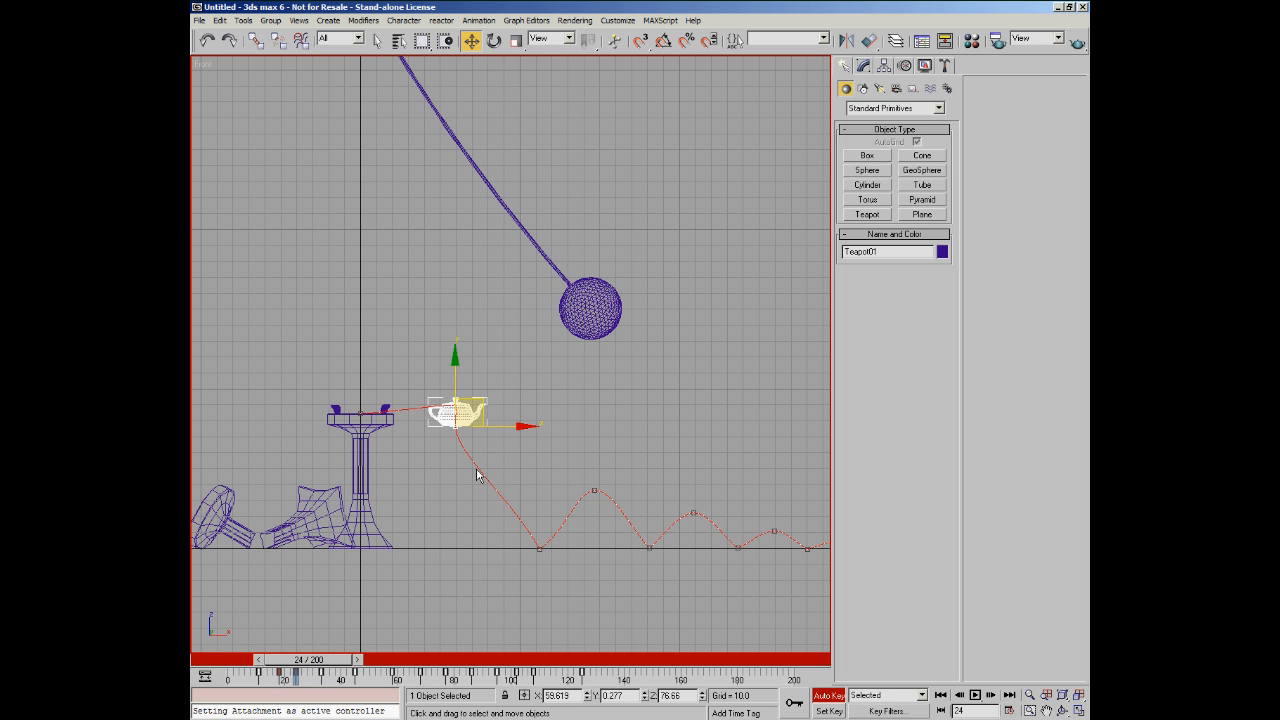
pyautogui.moveTo(485, 409); pyautogui.dragTo(554, 434)
pyautogui.moveTo(607, 539); pyautogui.dragTo(505, 533, button='middle')
pyautogui.click(836, 696)
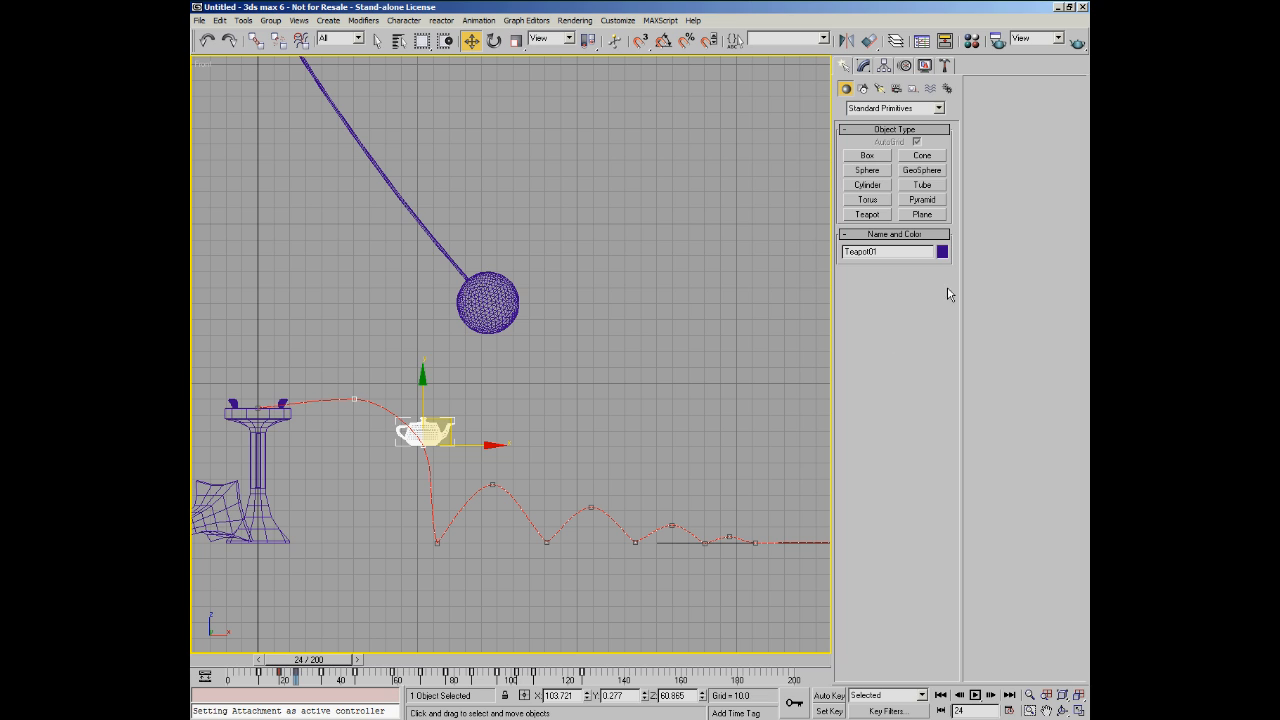
# Step: Enable key editing on the teapot's trajectory and nudge the keys at the first arc's apex and at frame 24
pyautogui.click(904, 66)
pyautogui.click(860, 114)
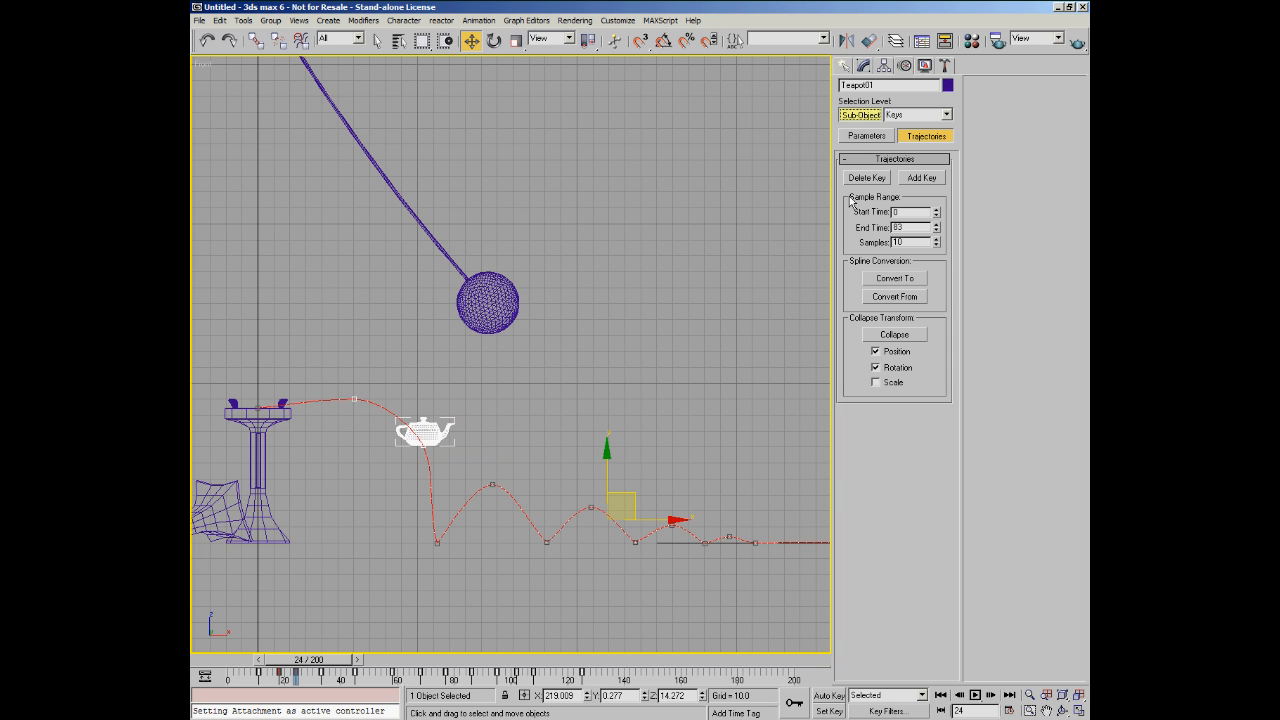
pyautogui.moveTo(401, 468); pyautogui.dragTo(788, 586)
pyautogui.scroll(-2, 640, 537)
pyautogui.moveTo(640, 535); pyautogui.dragTo(588, 521, button='middle')
pyautogui.click(383, 426)
pyautogui.moveTo(391, 399); pyautogui.dragTo(391, 391)
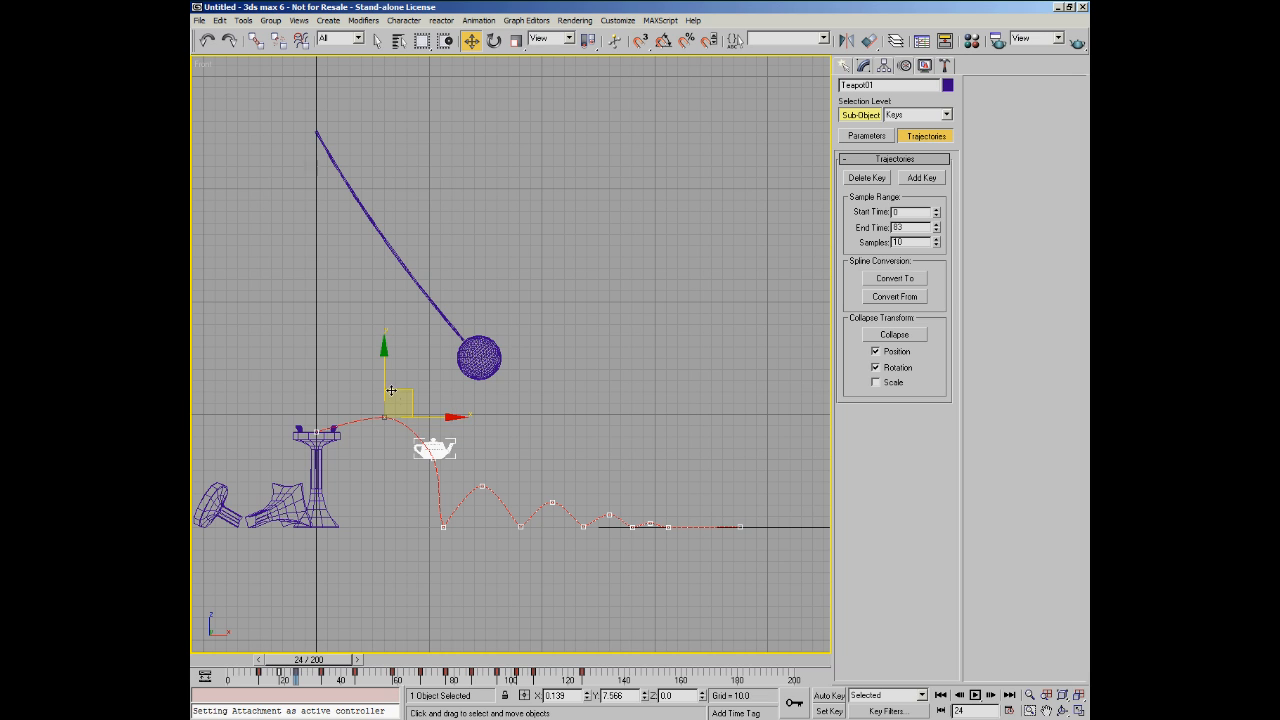
pyautogui.click(433, 458)
pyautogui.moveTo(452, 434); pyautogui.dragTo(456, 437)
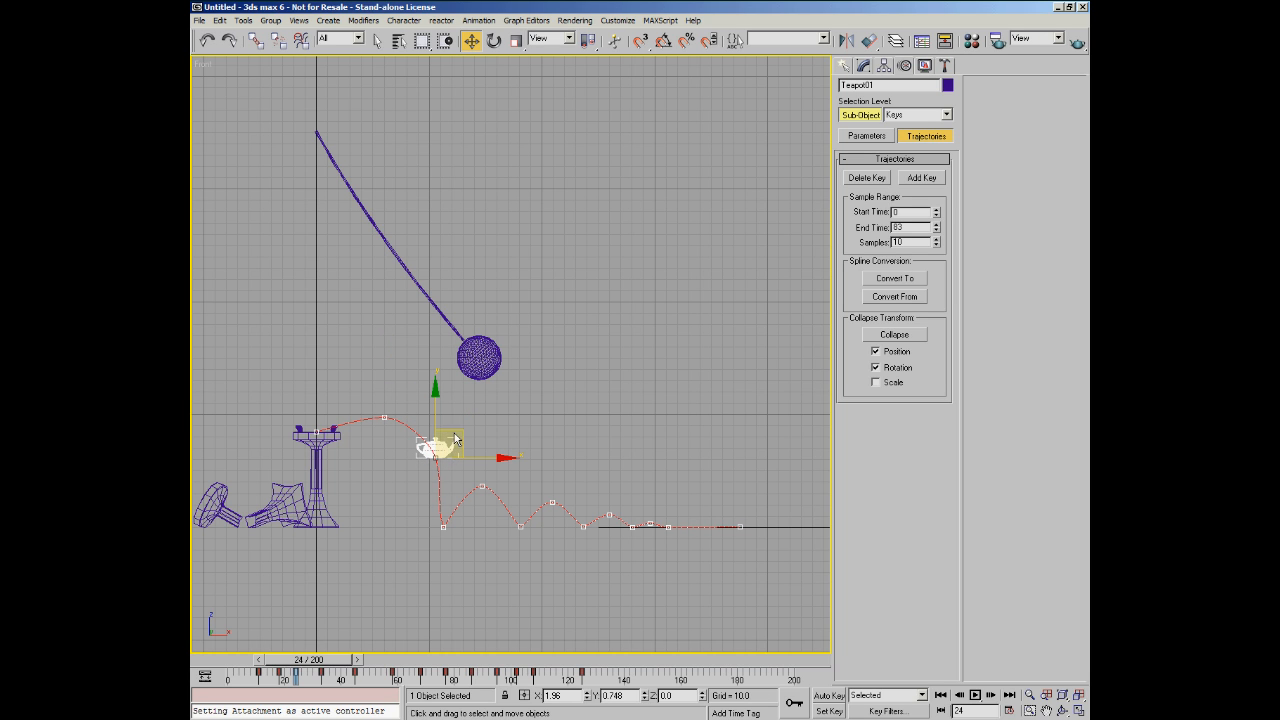
# Step: Move all trajectory keys from the first landing onward farther from the pedestal, and reposition the frame 24 key to smooth the fall
pyautogui.moveTo(427, 488); pyautogui.dragTo(754, 581)
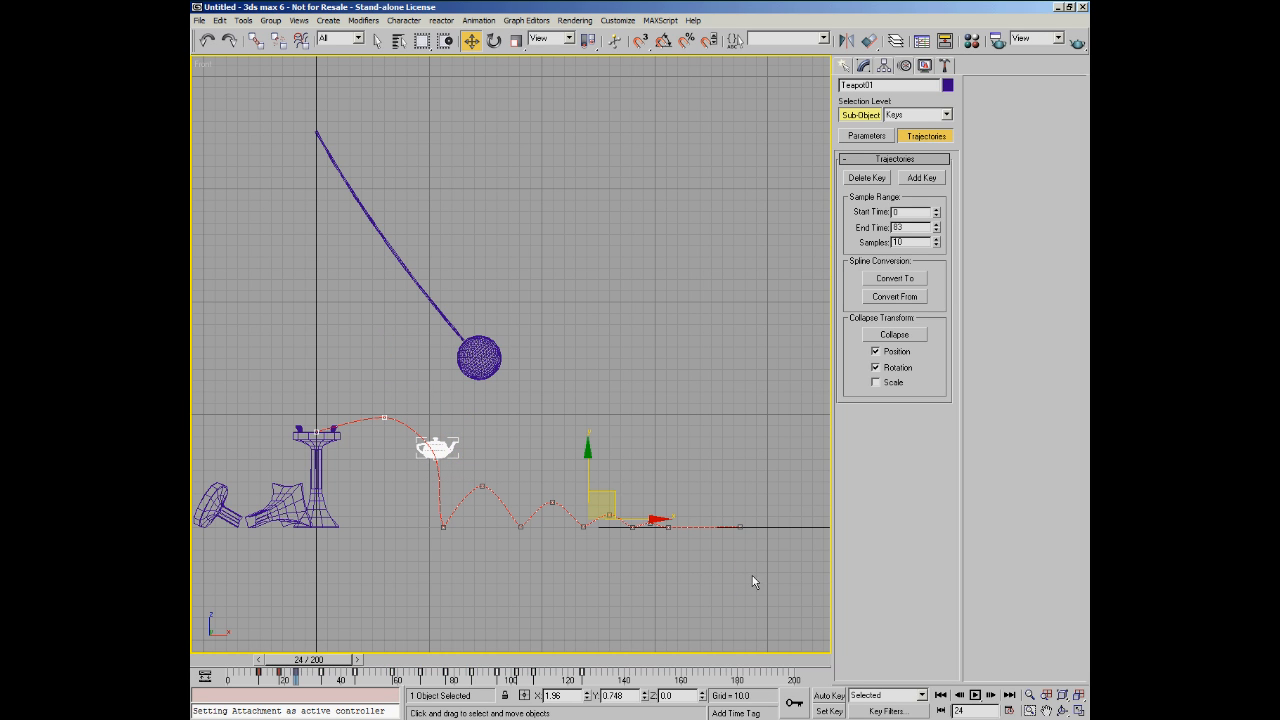
pyautogui.moveTo(615, 496); pyautogui.dragTo(673, 496)
pyautogui.click(508, 440)
pyautogui.moveTo(460, 442); pyautogui.dragTo(413, 478)
pyautogui.moveTo(460, 432); pyautogui.dragTo(477, 420)
# Step: Shift the trajectory keys from the second landing onward farther out, and move the first bounce's peak key outward and slightly up
pyautogui.click(575, 428)
pyautogui.moveTo(631, 498); pyautogui.dragTo(514, 475, button='middle')
pyautogui.moveTo(738, 393); pyautogui.dragTo(430, 550)
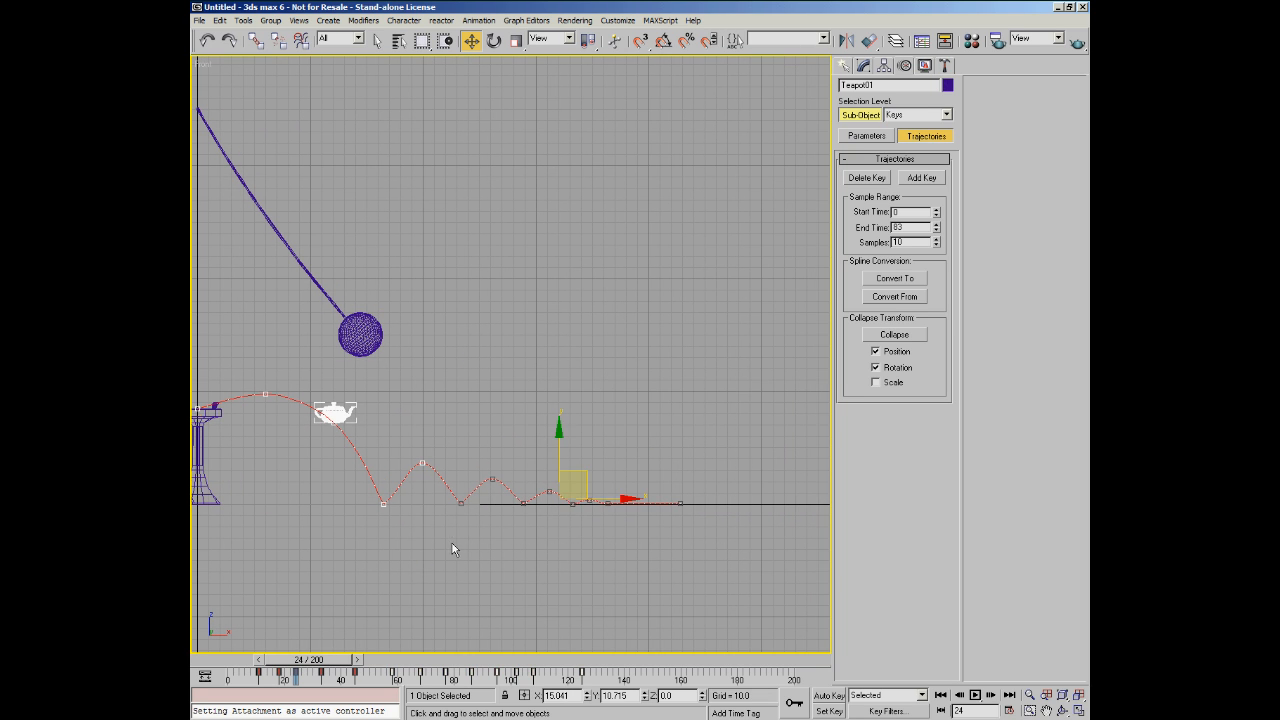
pyautogui.moveTo(629, 510); pyautogui.dragTo(682, 510)
pyautogui.click(424, 463)
pyautogui.moveTo(444, 435); pyautogui.dragTo(466, 429)
# Step: Shift the trajectory keys from the third landing onward farther out, and recentre the second bounce's peak key
pyautogui.click(537, 466)
pyautogui.moveTo(537, 466); pyautogui.dragTo(760, 551)
pyautogui.moveTo(697, 498); pyautogui.dragTo(715, 498)
pyautogui.moveTo(587, 456)
pyautogui.mouseDown()
pyautogui.moveTo(557, 488)
pyautogui.moveTo(601, 477)
pyautogui.mouseUp()
pyautogui.click(648, 426)
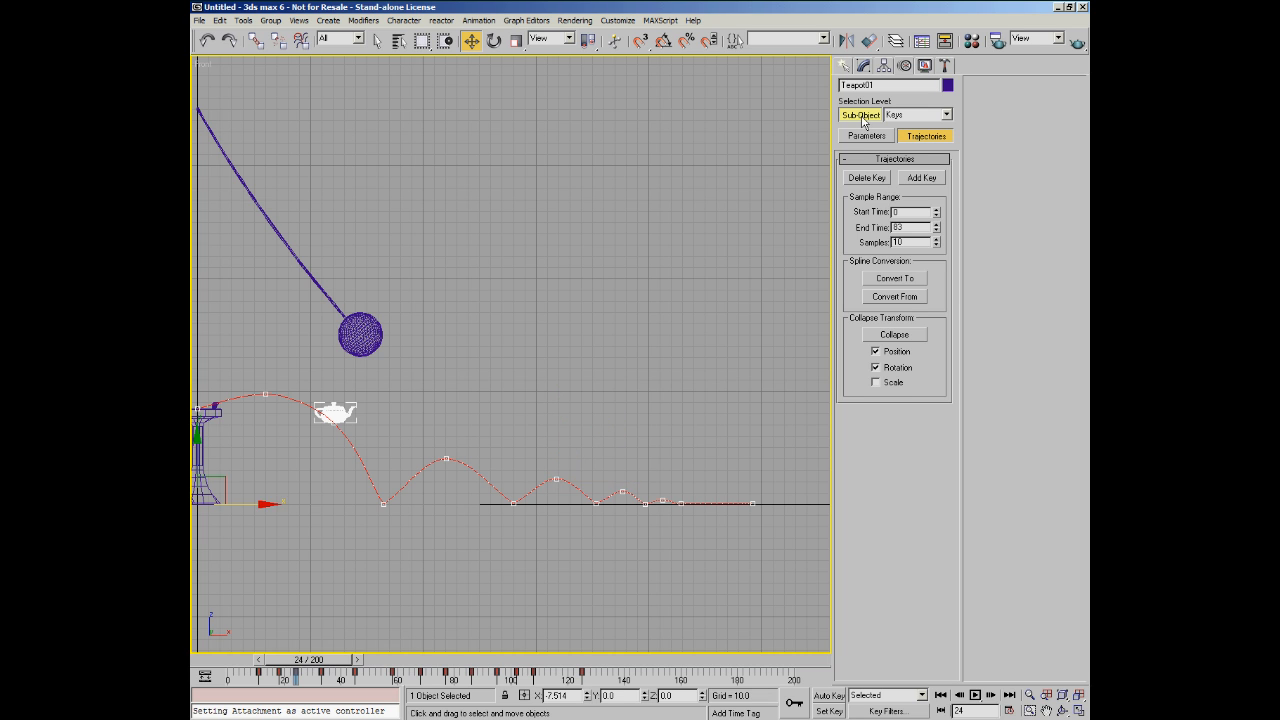
# Step: Select the trajectory key at the apex of the teapot's first arc off the pedestal
pyautogui.moveTo(277, 462); pyautogui.dragTo(395, 462, button='middle')
pyautogui.click(387, 400)
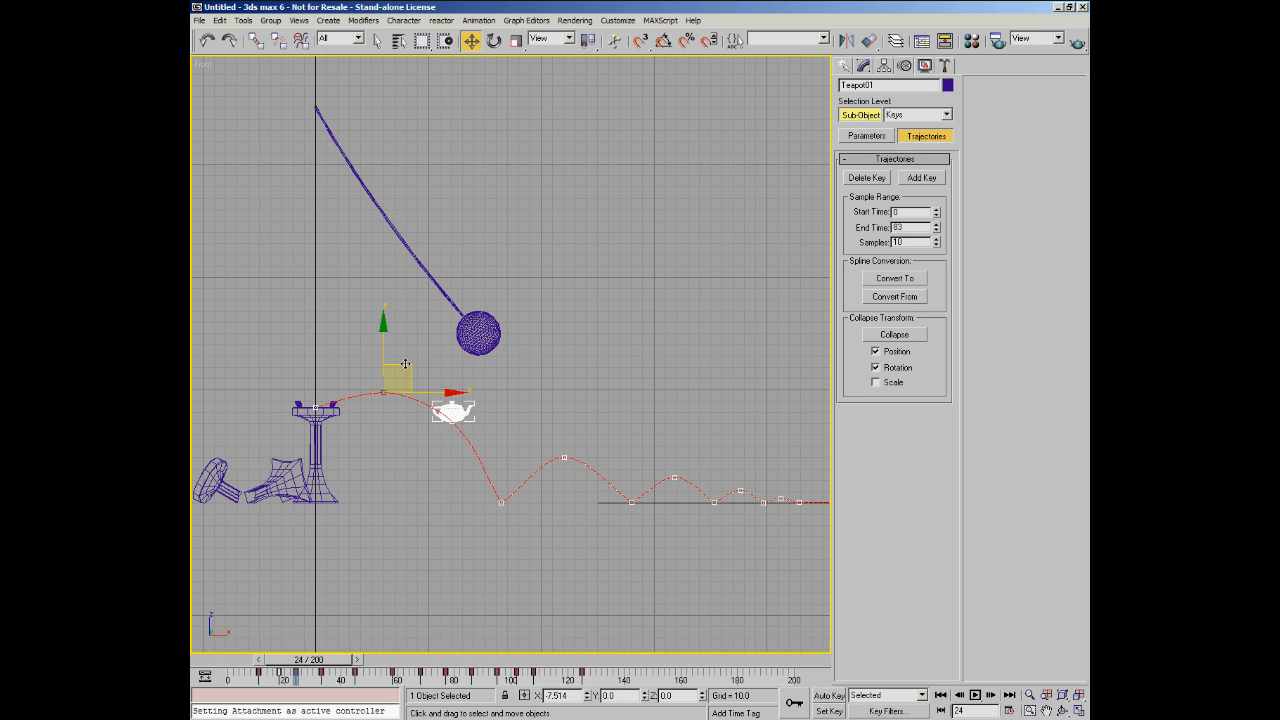